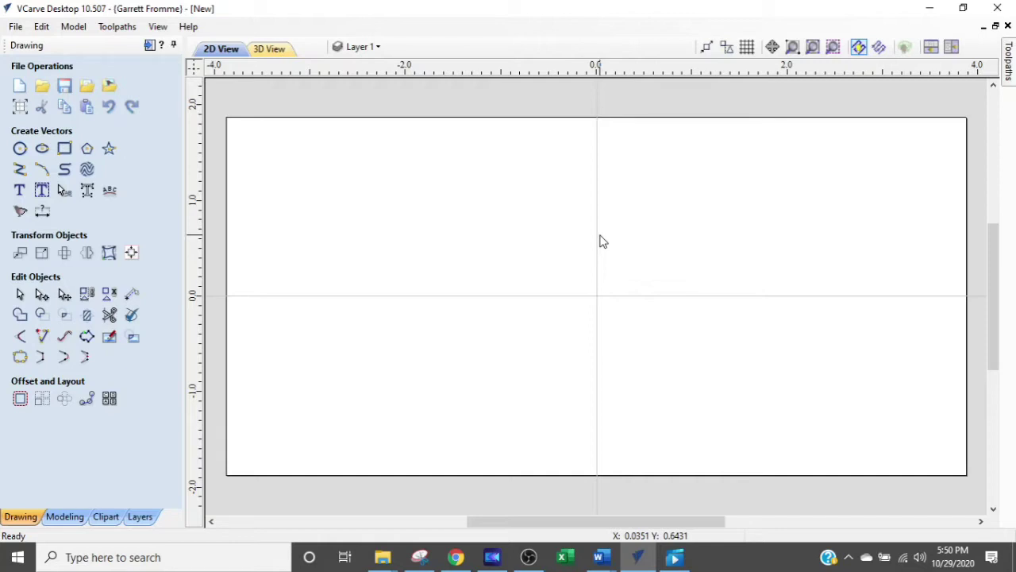
# - Create the text "Shades" in the Yellowtail font, 1.0 inch high, and move it to the centre of the material
pyautogui.click(20, 193)
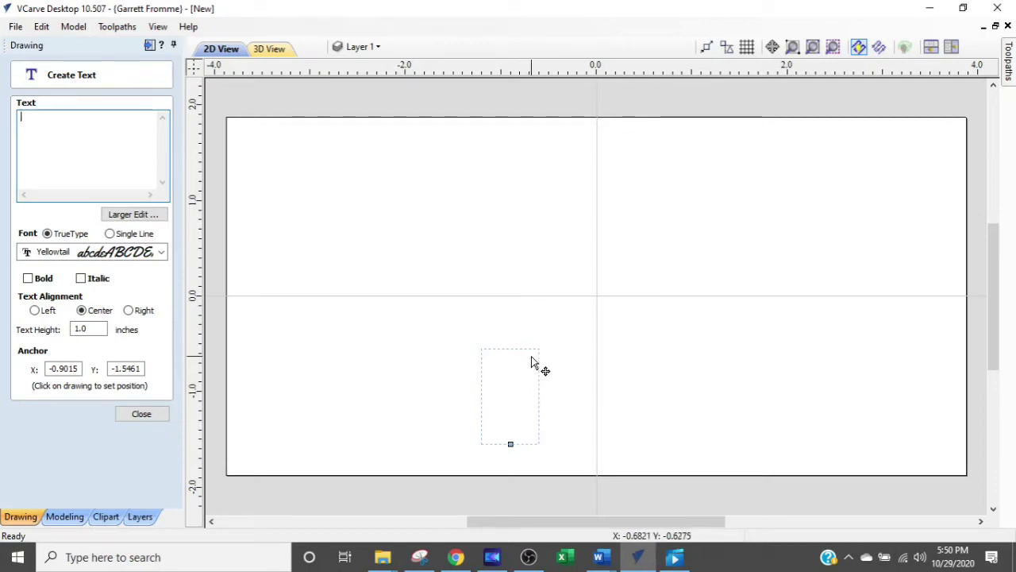
pyautogui.write('Sha')
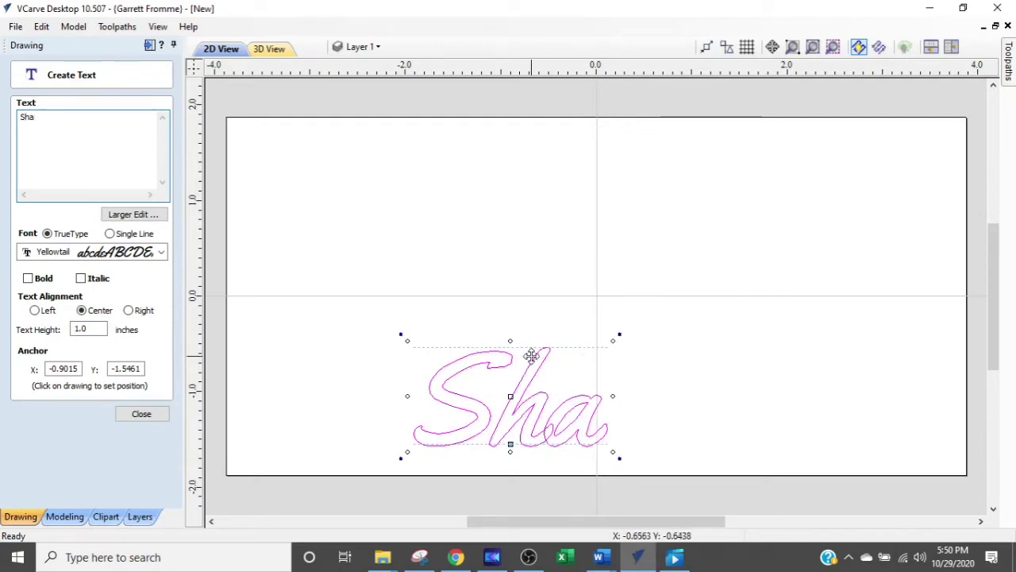
pyautogui.write('des')
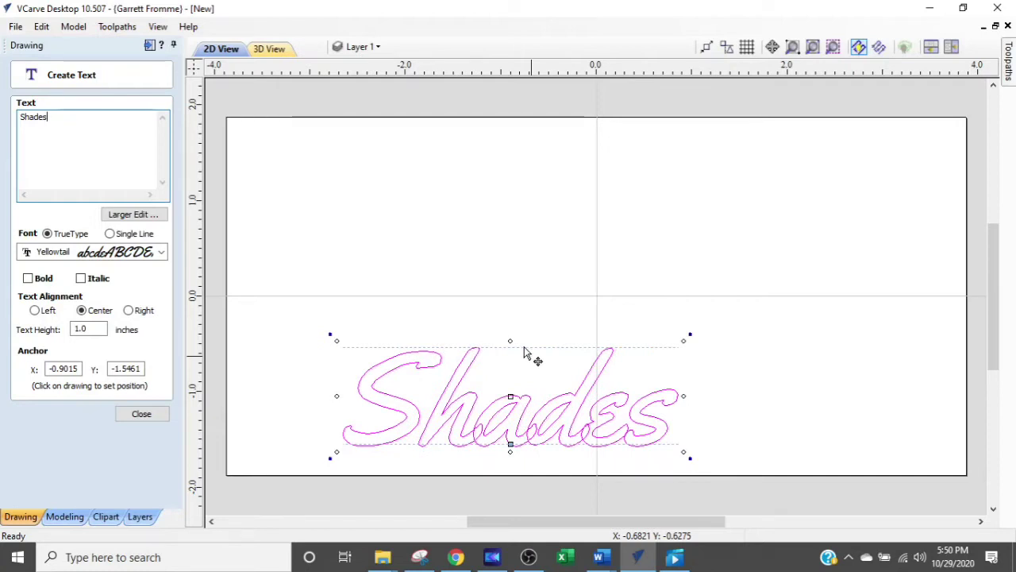
pyautogui.moveTo(515, 391); pyautogui.dragTo(602, 291)
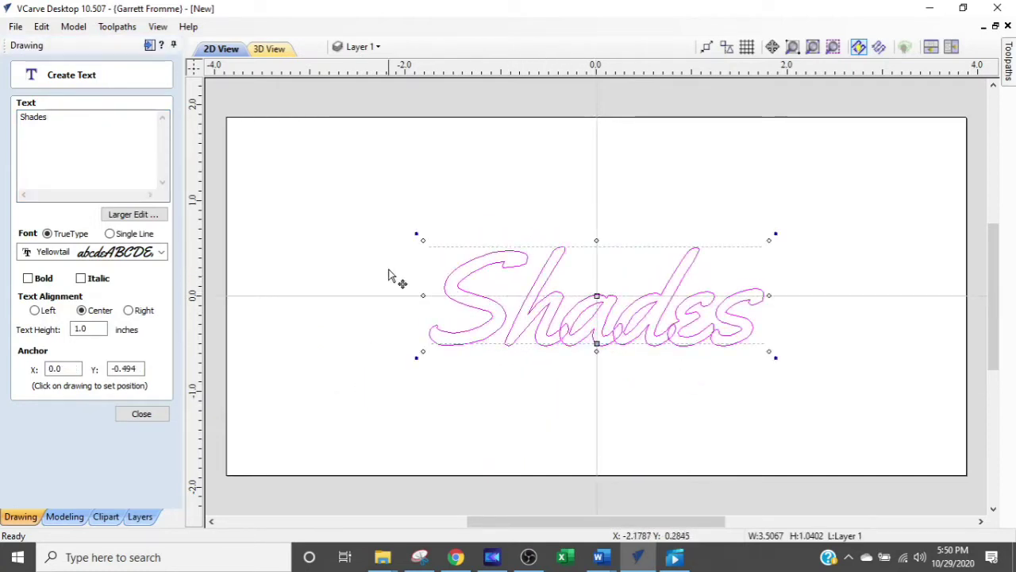
pyautogui.click(161, 255)
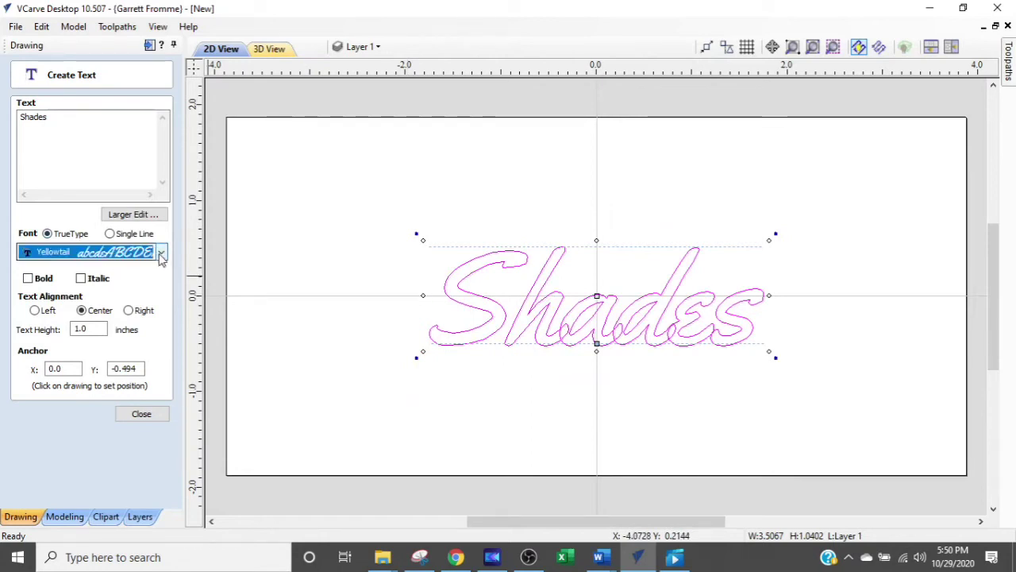
pyautogui.click(210, 429)
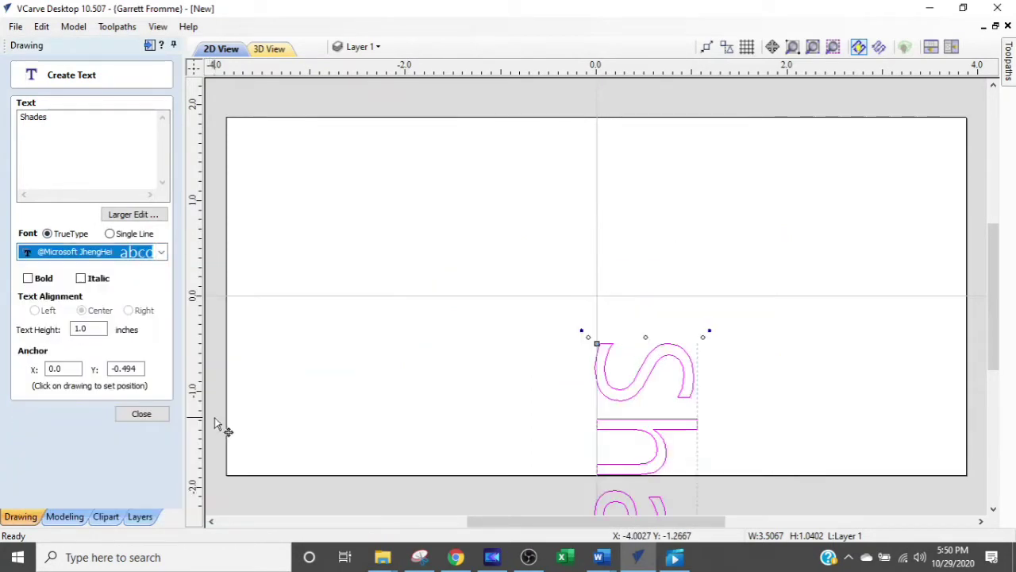
pyautogui.click(160, 252)
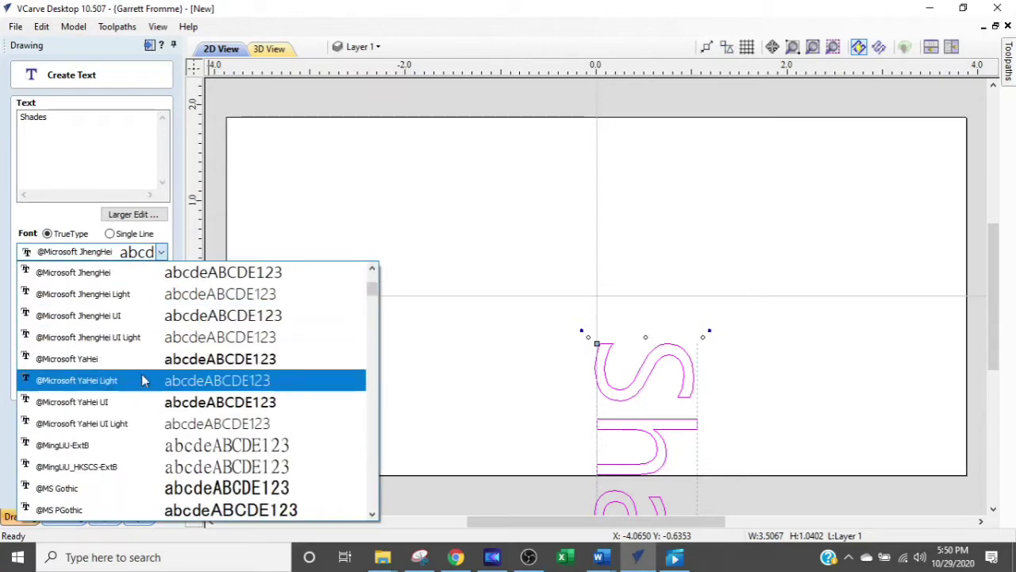
pyautogui.scroll(-6, 143, 377)
pyautogui.scroll(4, 143, 381)
pyautogui.scroll(3, 151, 389)
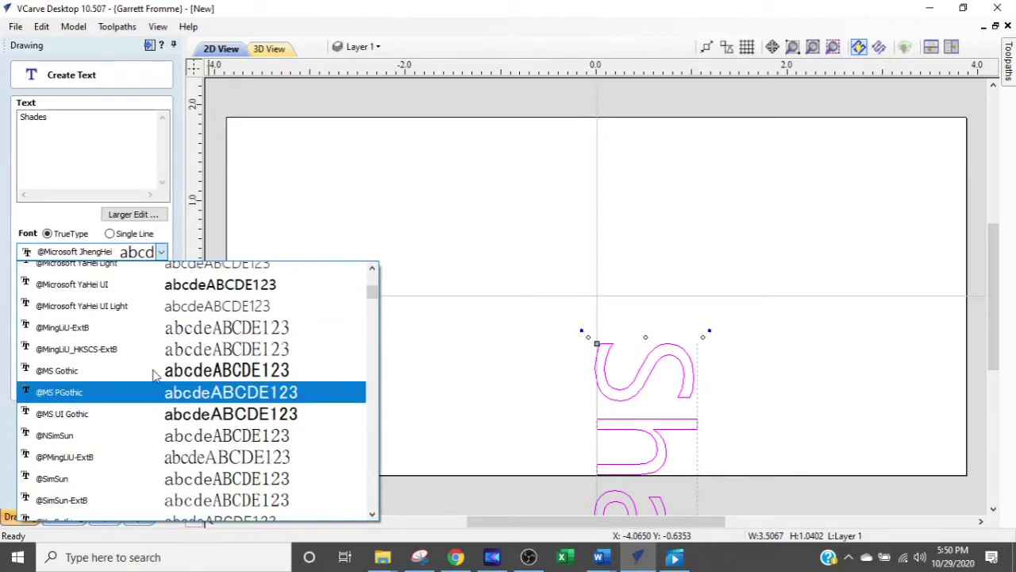
pyautogui.scroll(-1, 155, 449)
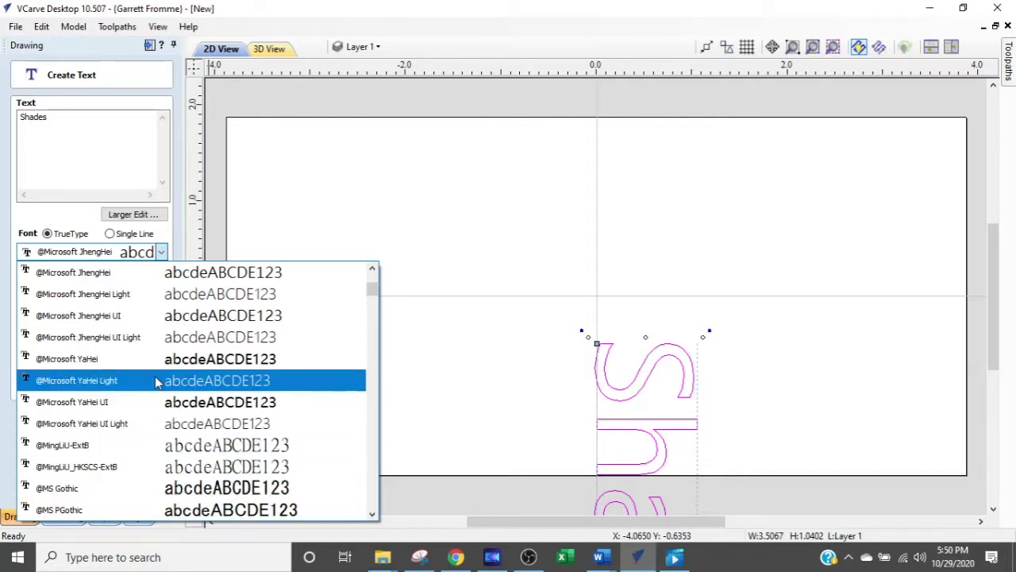
pyautogui.scroll(-2, 157, 405)
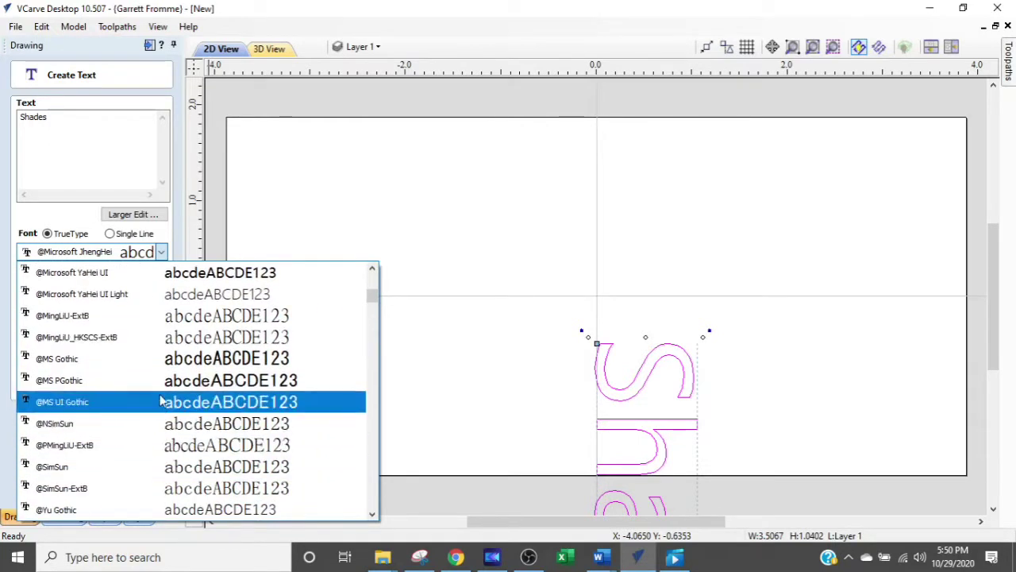
pyautogui.click(156, 380)
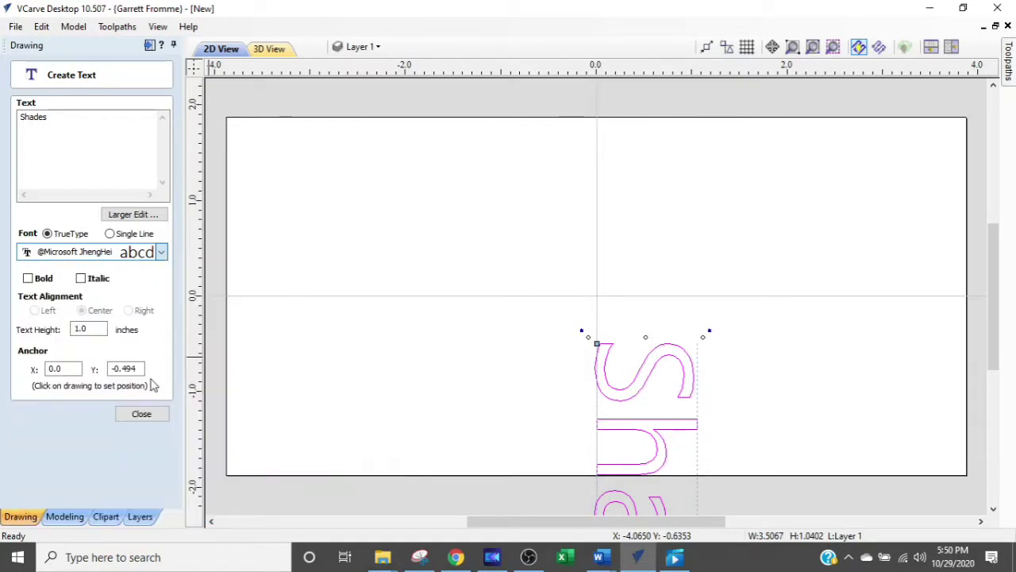
# - Set the Shades text in Miss Fajardose and enlarge it to about 2.1 inches high, centred on the material
pyautogui.click(161, 253)
pyautogui.scroll(3, 139, 280)
pyautogui.scroll(2, 139, 279)
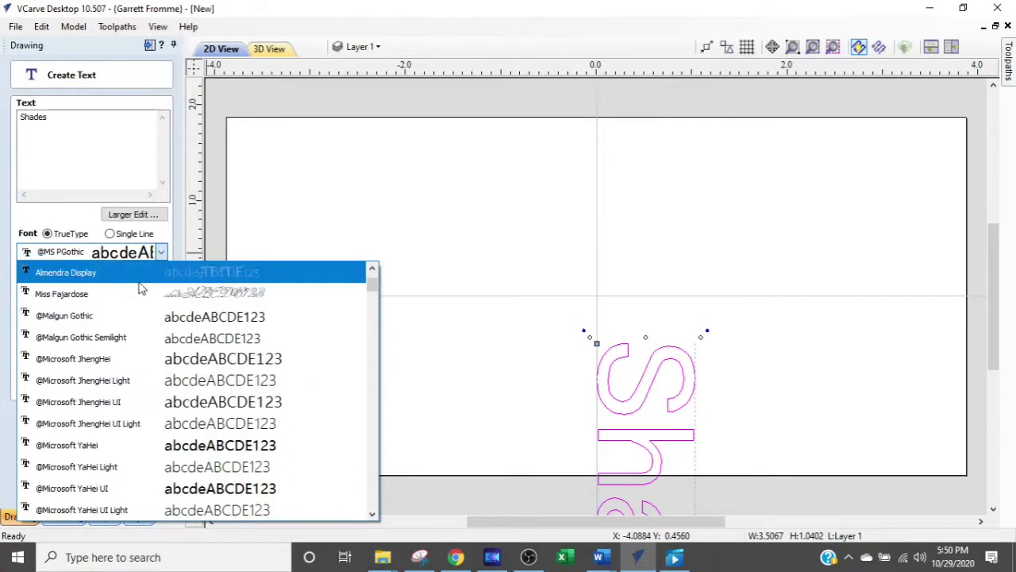
pyautogui.click(139, 293)
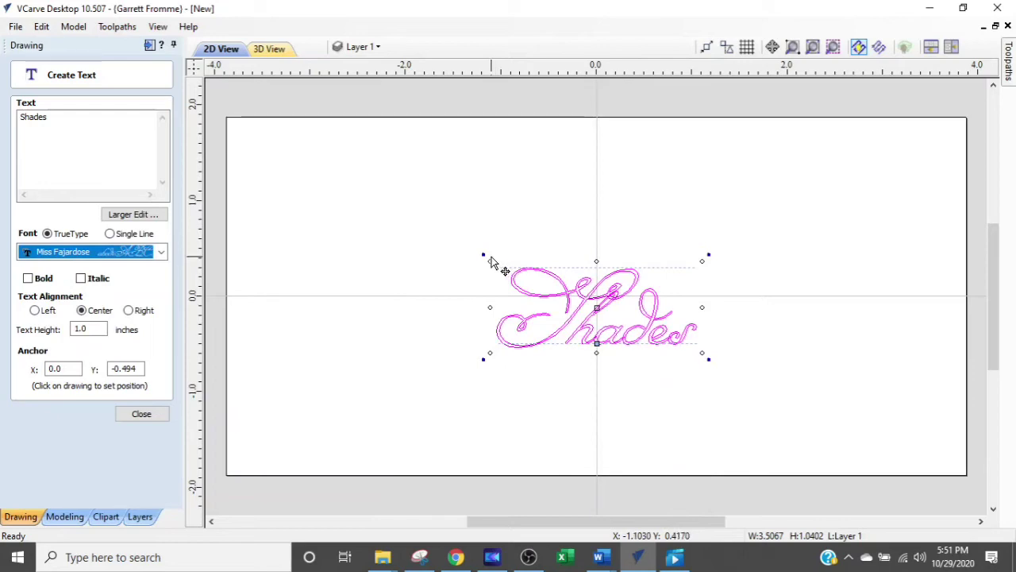
pyautogui.moveTo(490, 258); pyautogui.dragTo(400, 181)
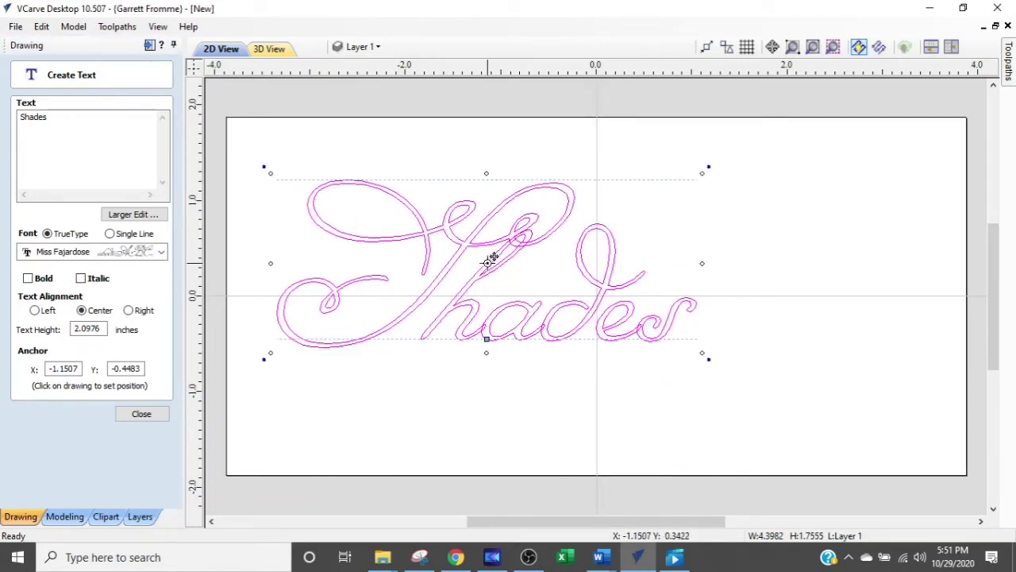
pyautogui.moveTo(486, 264); pyautogui.dragTo(595, 297)
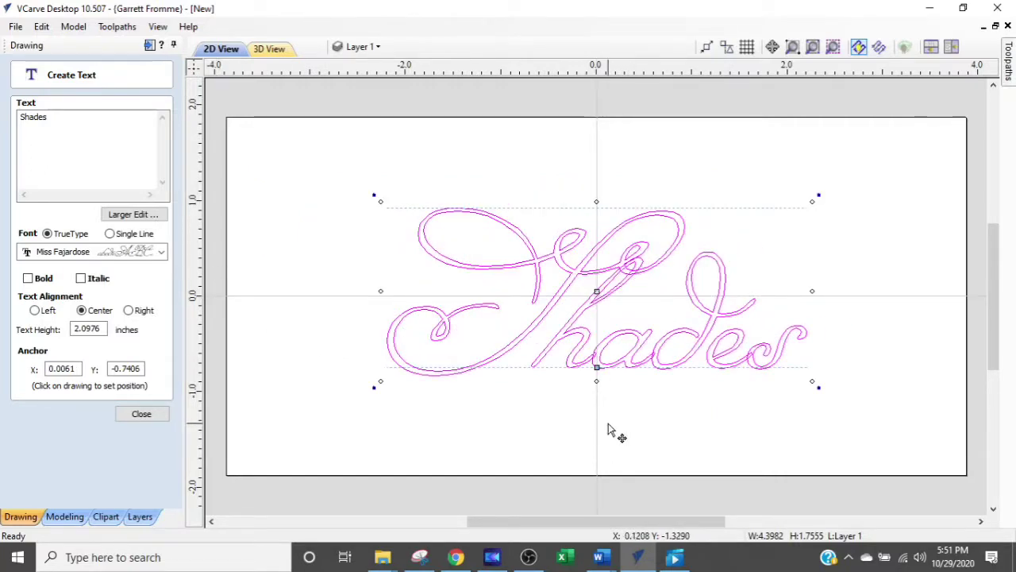
# - Switch to Chrome, search for "google fonts" in a new tab and open the Google Fonts browsing site
pyautogui.click(455, 556)
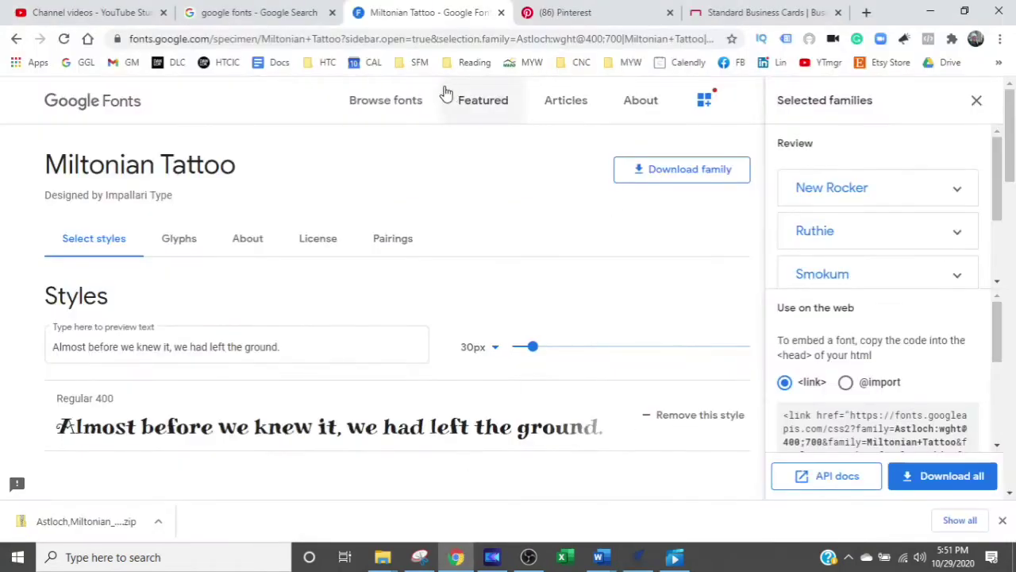
pyautogui.click(568, 13)
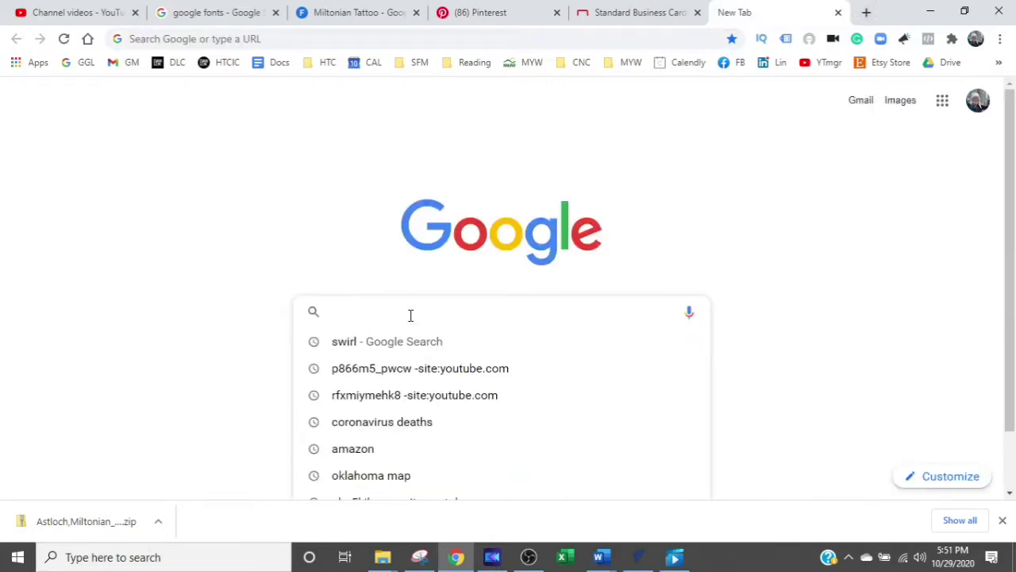
pyautogui.write('goog')
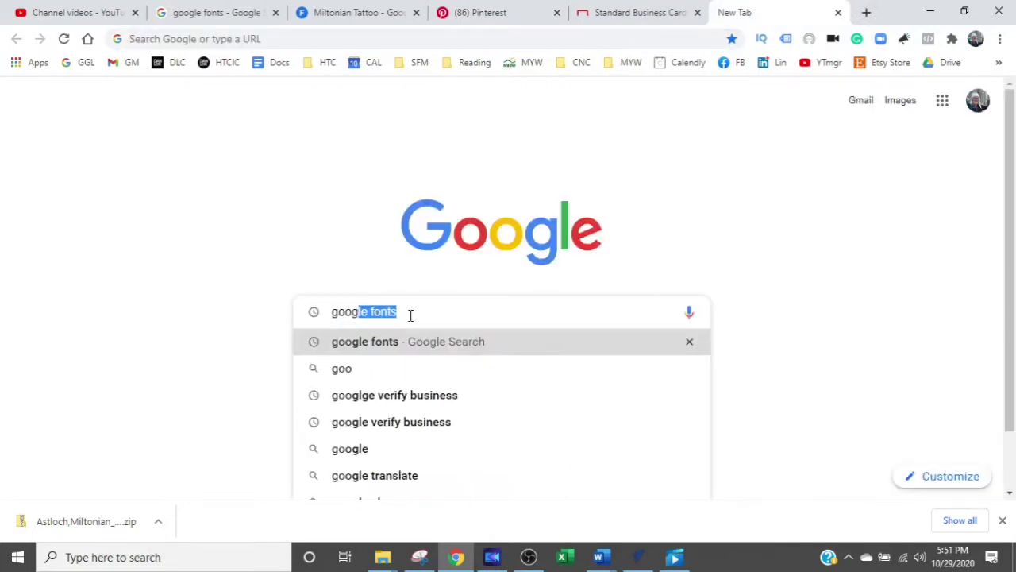
pyautogui.write('le fonts')
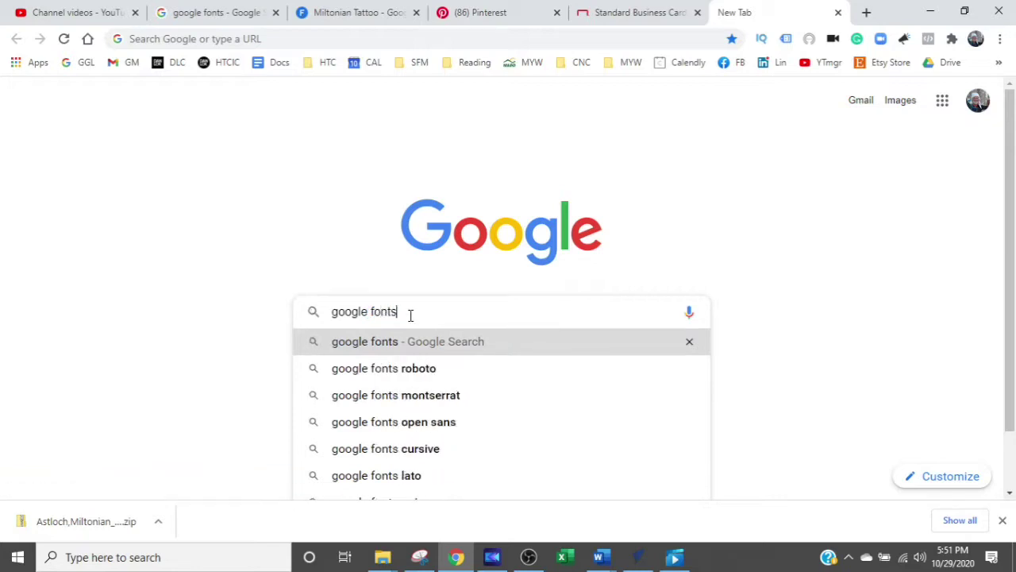
pyautogui.press('Return')
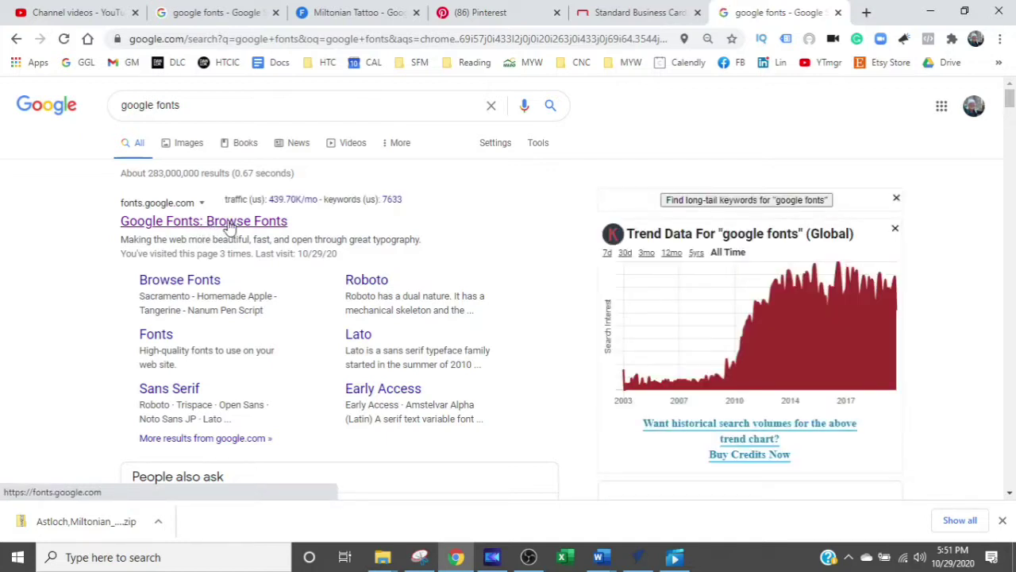
pyautogui.click(228, 224)
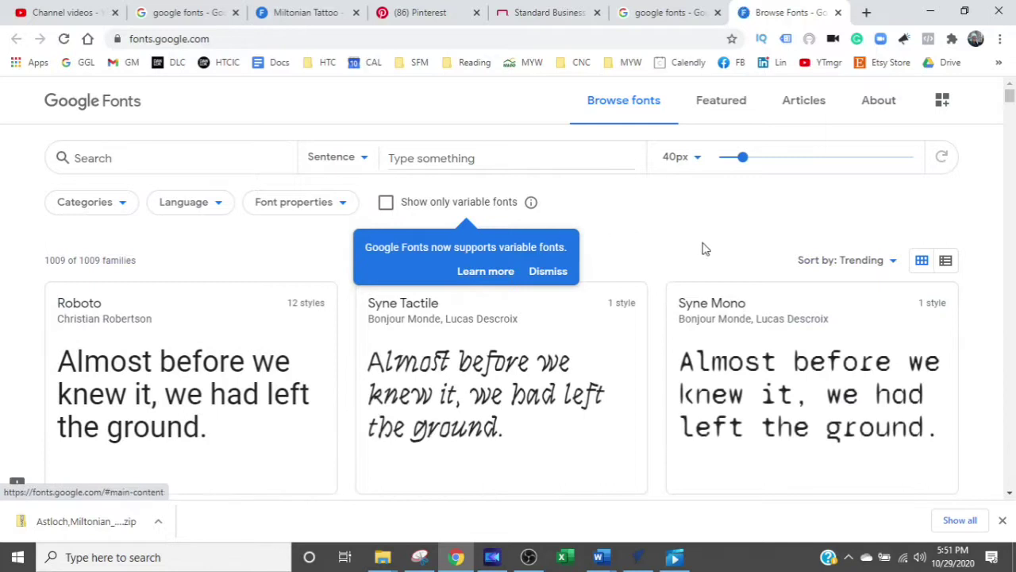
# - Dismiss the variable fonts notice and select the Regular 400 style of the Russo One font
pyautogui.click(548, 271)
pyautogui.scroll(-1, 840, 263)
pyautogui.scroll(-1, 841, 263)
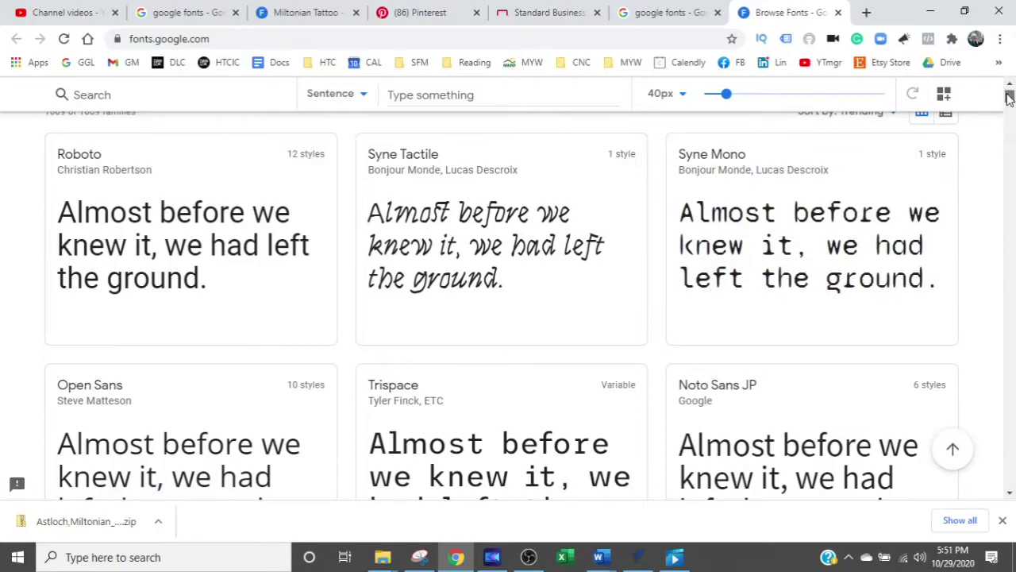
pyautogui.moveTo(1009, 95); pyautogui.dragTo(1010, 163)
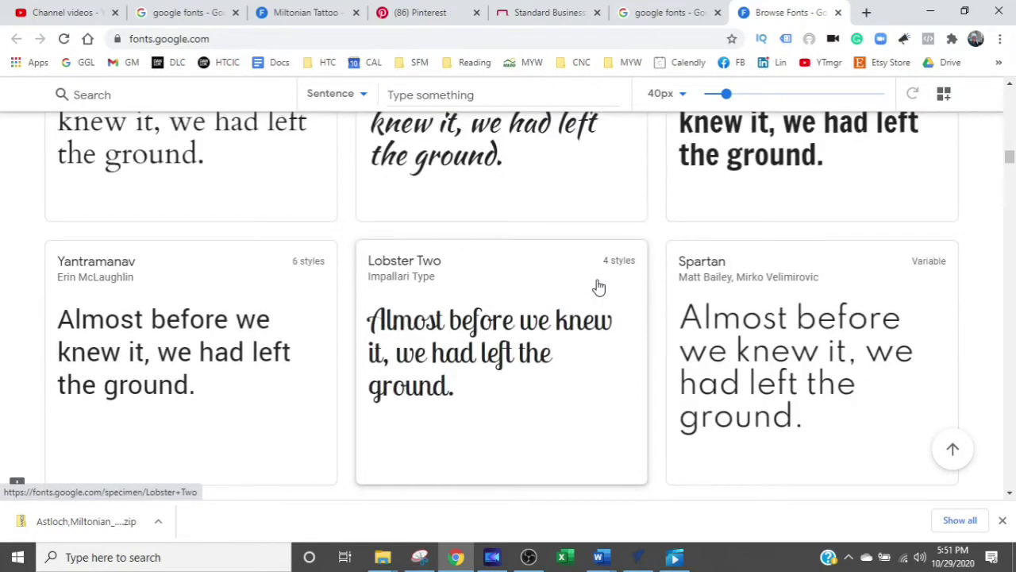
pyautogui.scroll(-6, 599, 287)
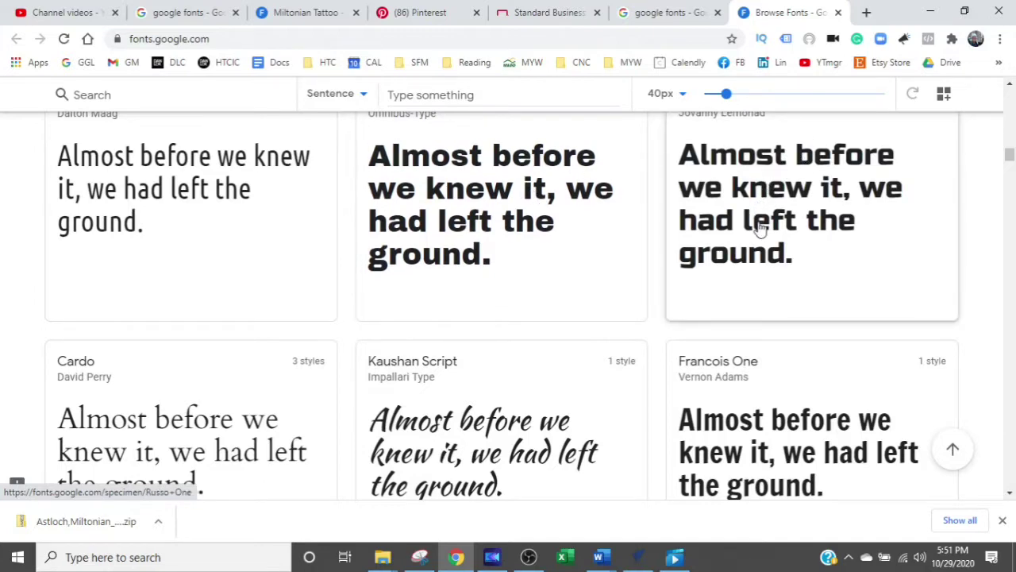
pyautogui.scroll(-1, 758, 230)
pyautogui.scroll(3, 760, 226)
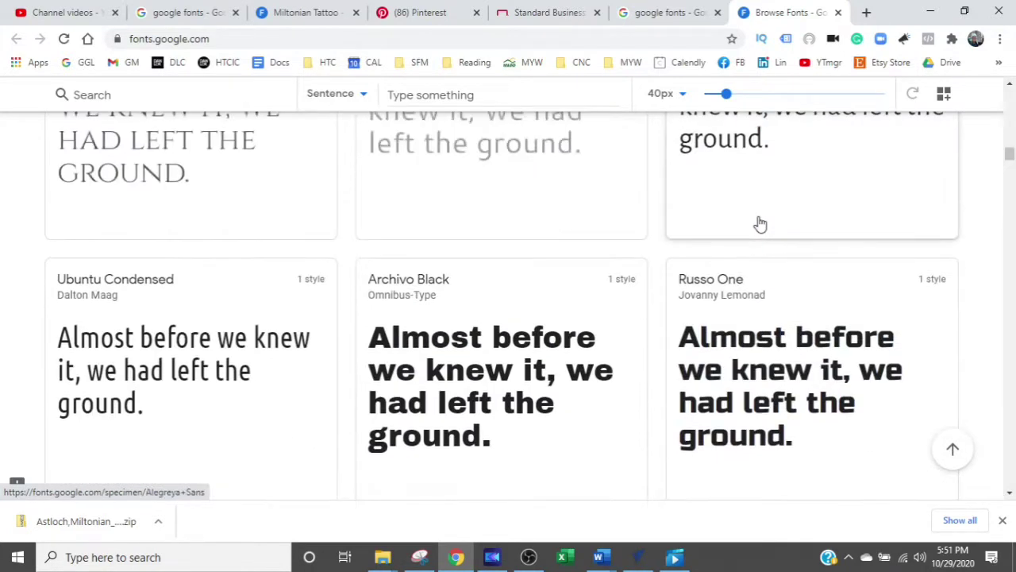
pyautogui.click(741, 359)
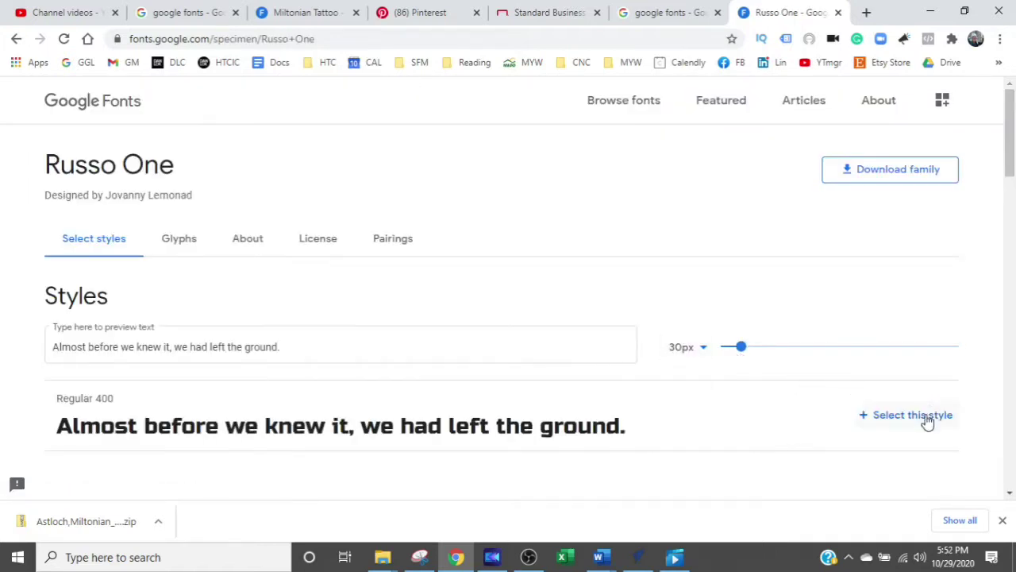
pyautogui.click(875, 426)
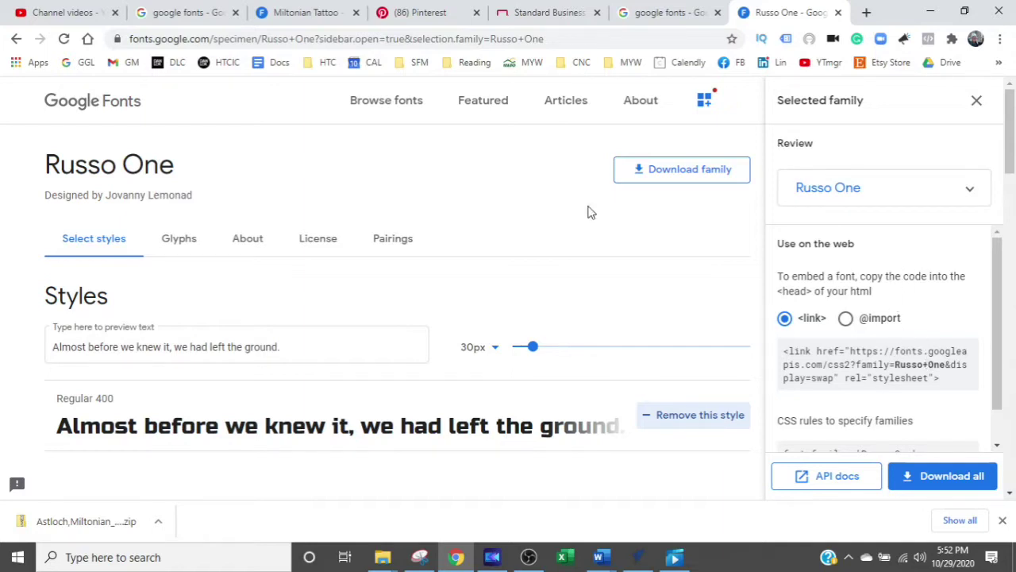
# - Return to the font catalogue, find Prata, select its Regular 400 style and download both selected families
pyautogui.click(15, 38)
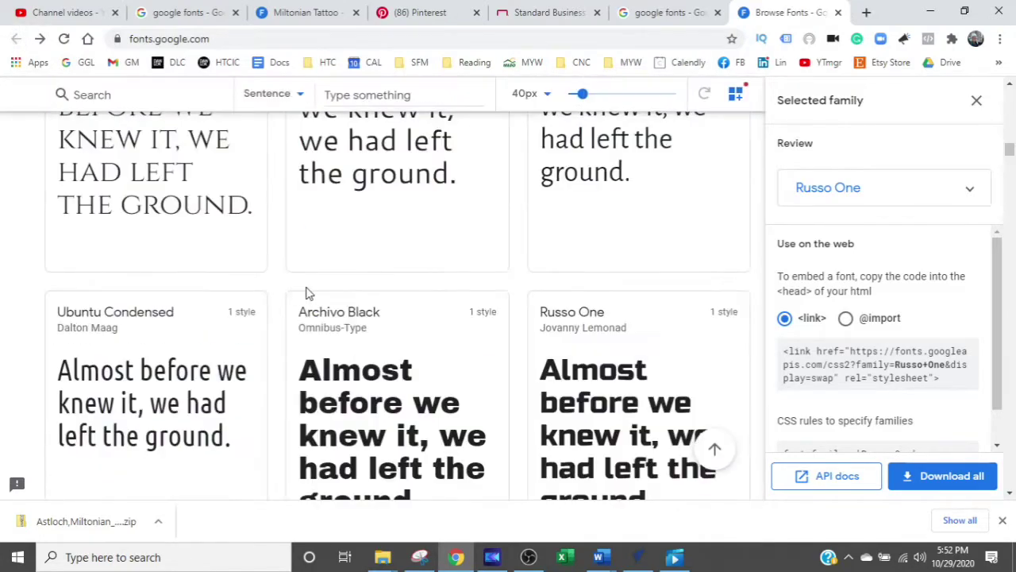
pyautogui.scroll(-5, 307, 298)
pyautogui.scroll(-4, 312, 302)
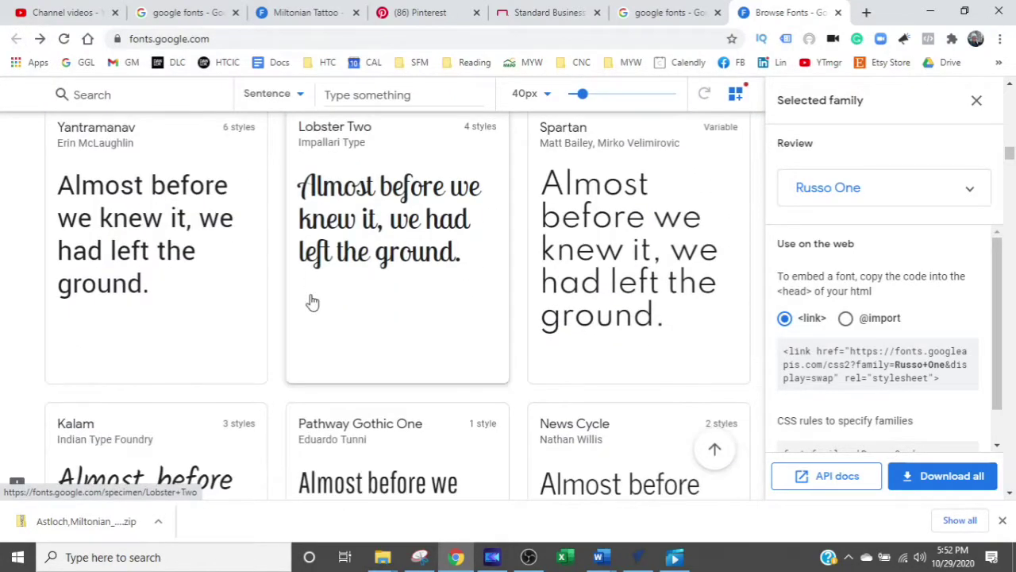
pyautogui.scroll(-3, 313, 302)
pyautogui.scroll(-4, 313, 302)
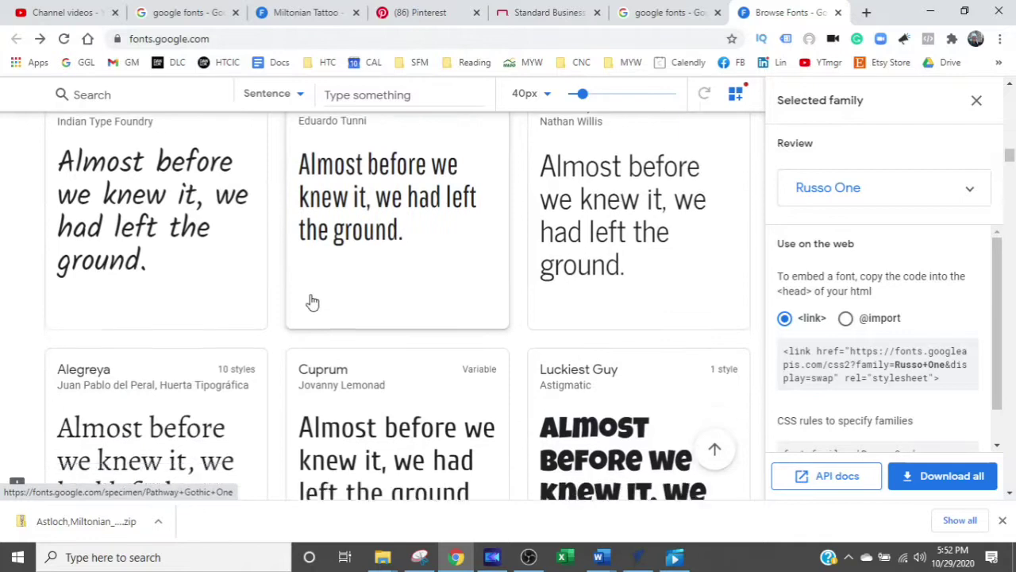
pyautogui.scroll(-1, 311, 300)
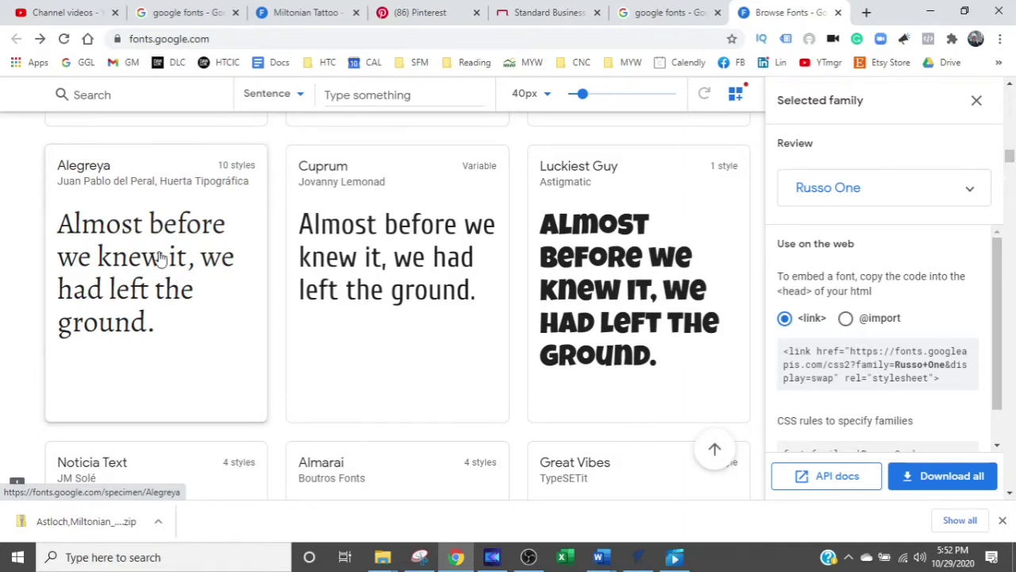
pyautogui.scroll(-3, 159, 255)
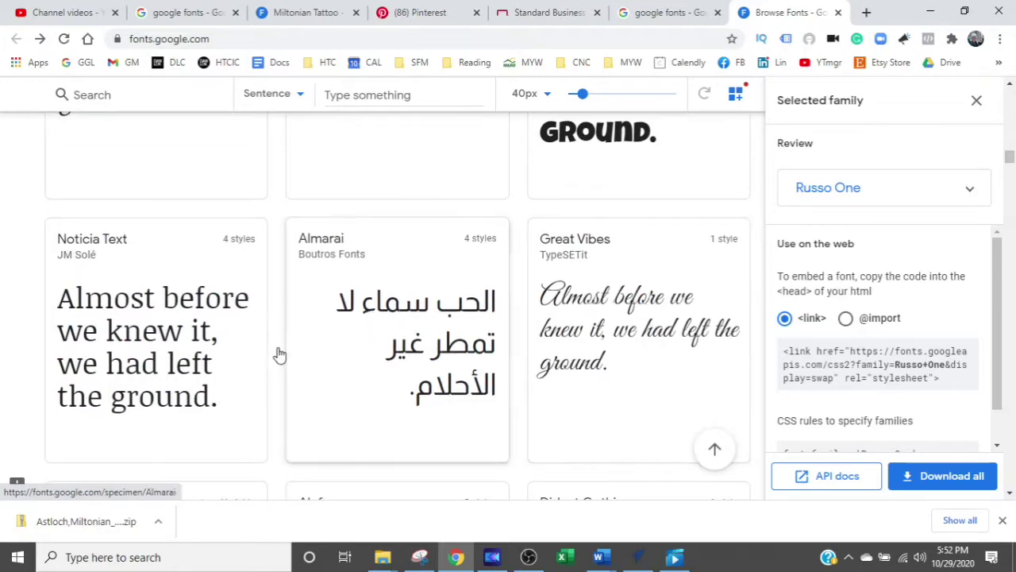
pyautogui.scroll(-4, 215, 354)
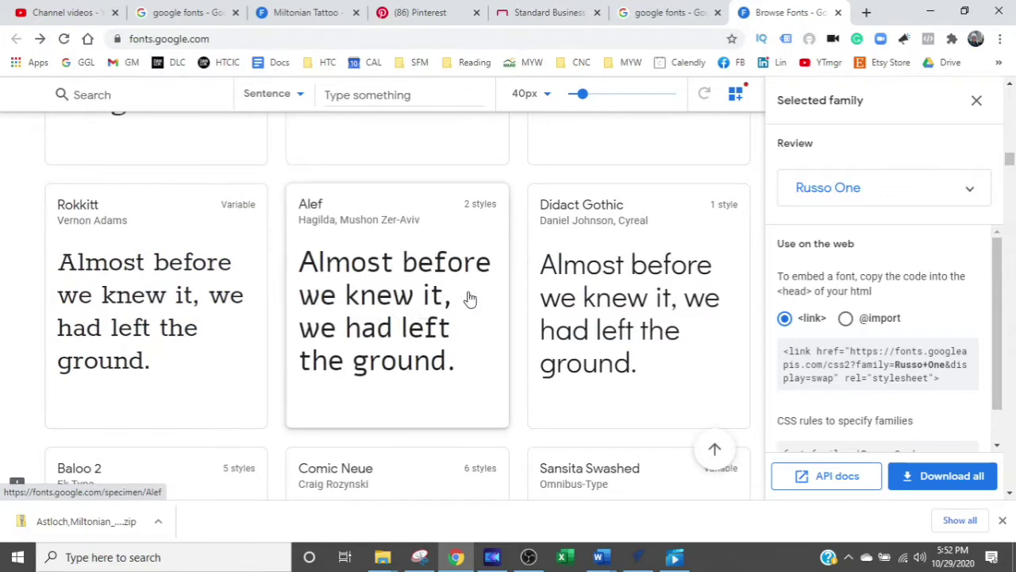
pyautogui.scroll(-2, 635, 286)
pyautogui.scroll(-2, 634, 286)
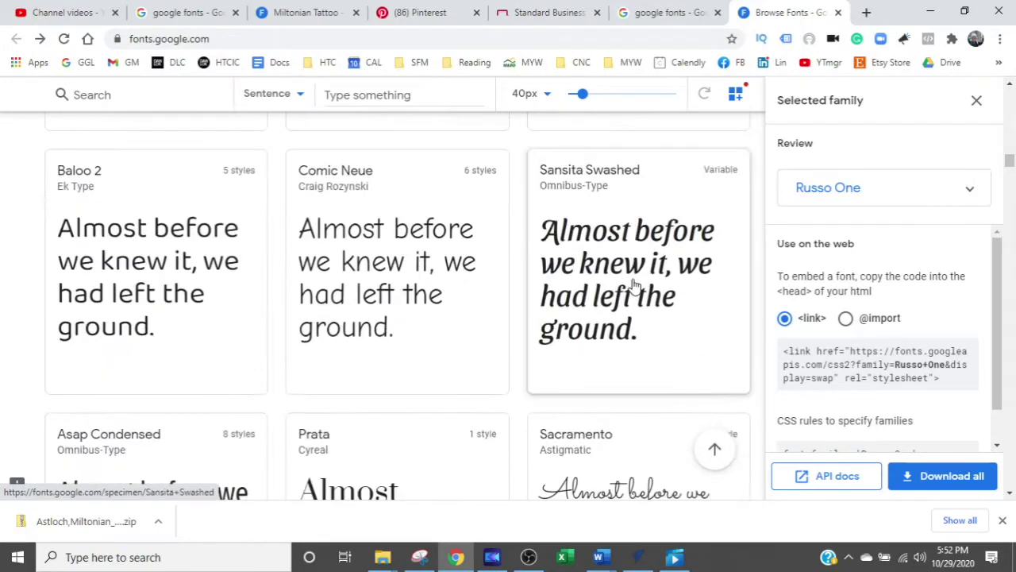
pyautogui.scroll(-2, 495, 313)
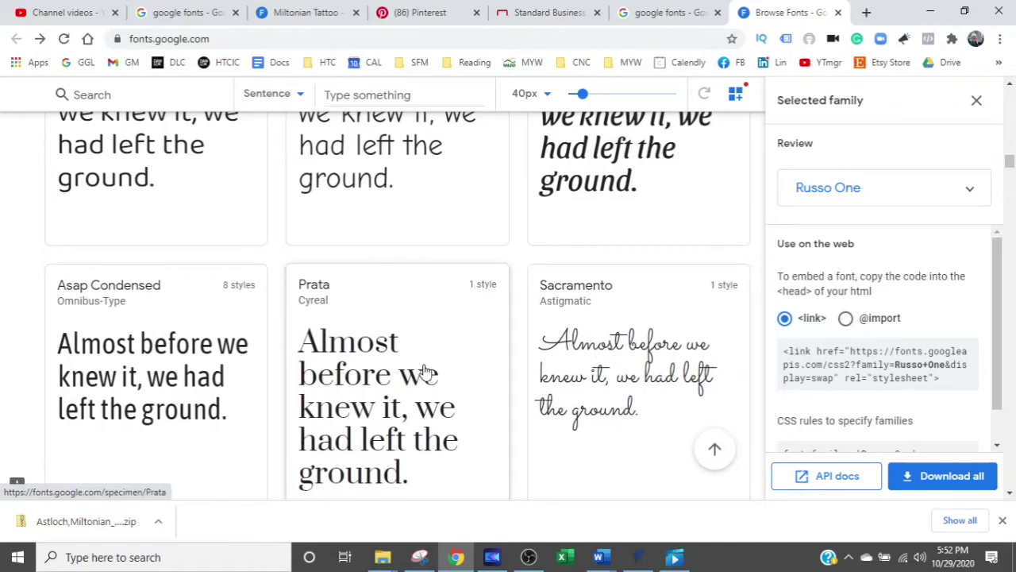
pyautogui.click(384, 352)
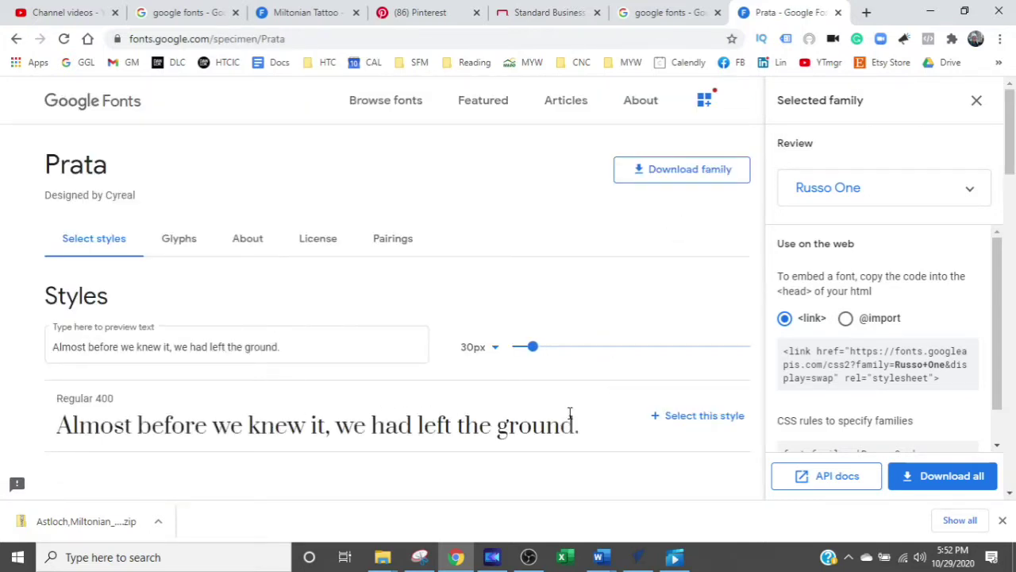
pyautogui.click(664, 420)
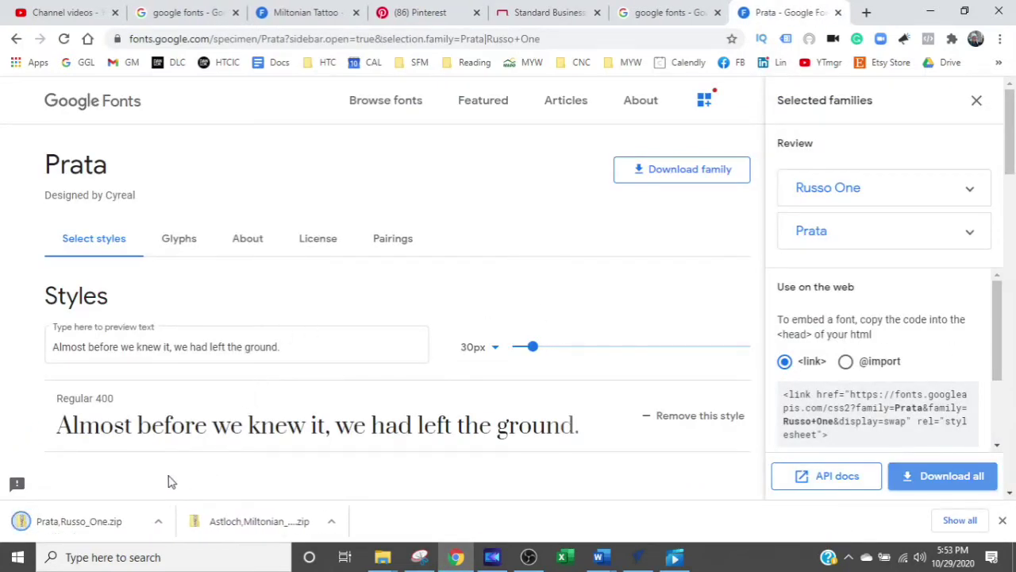
# - Show the downloaded Prata,Russo_One.zip in its folder and extract all its files into the proposed Prata,Russo_One folder
pyautogui.click(159, 522)
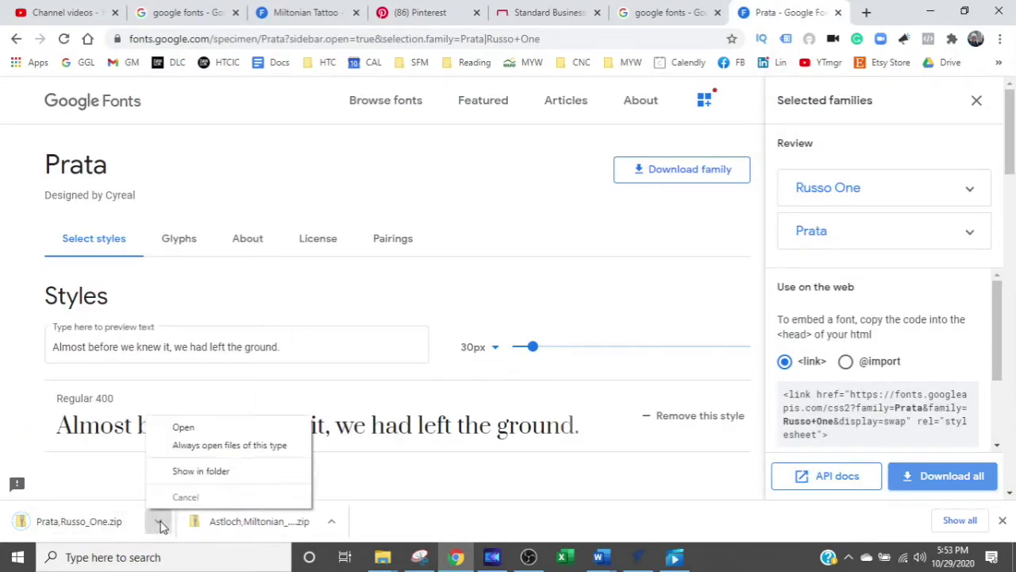
pyautogui.click(173, 473)
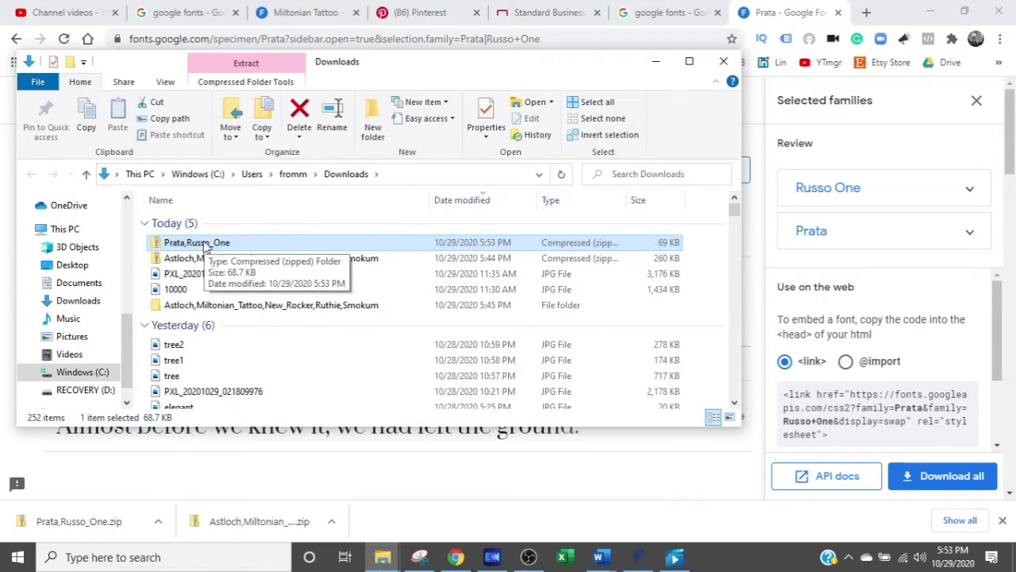
pyautogui.click(247, 66)
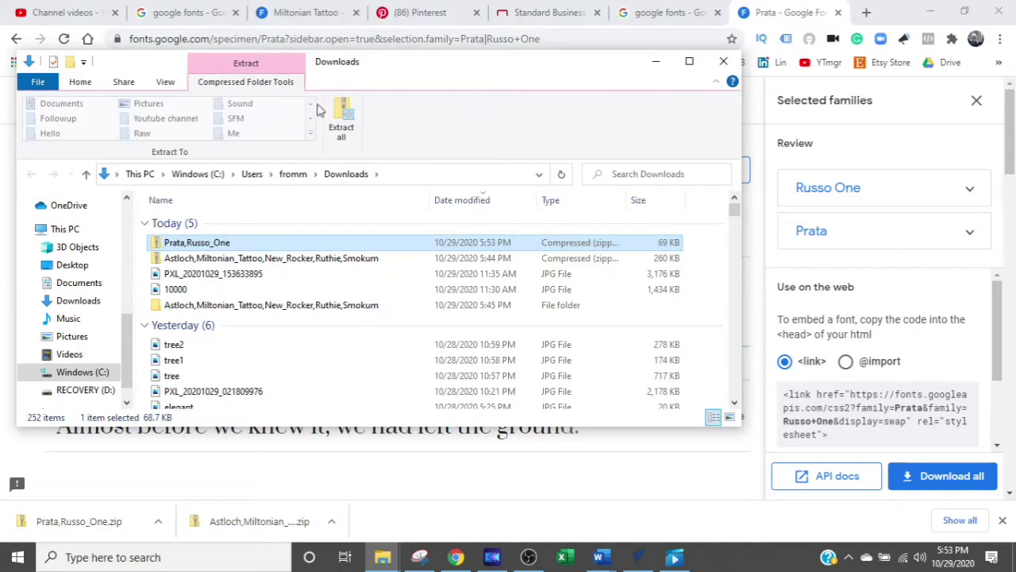
pyautogui.click(342, 129)
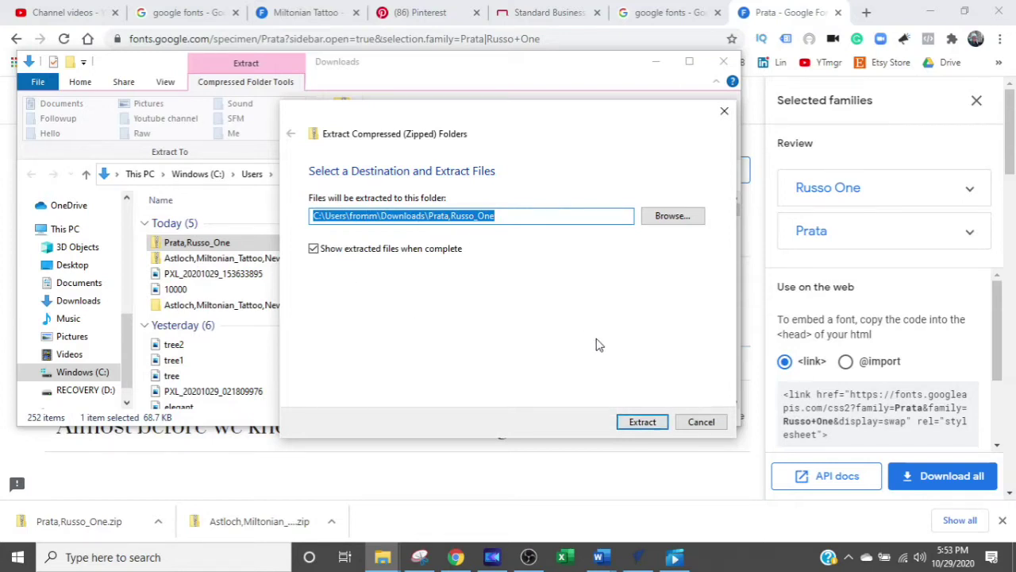
pyautogui.click(621, 421)
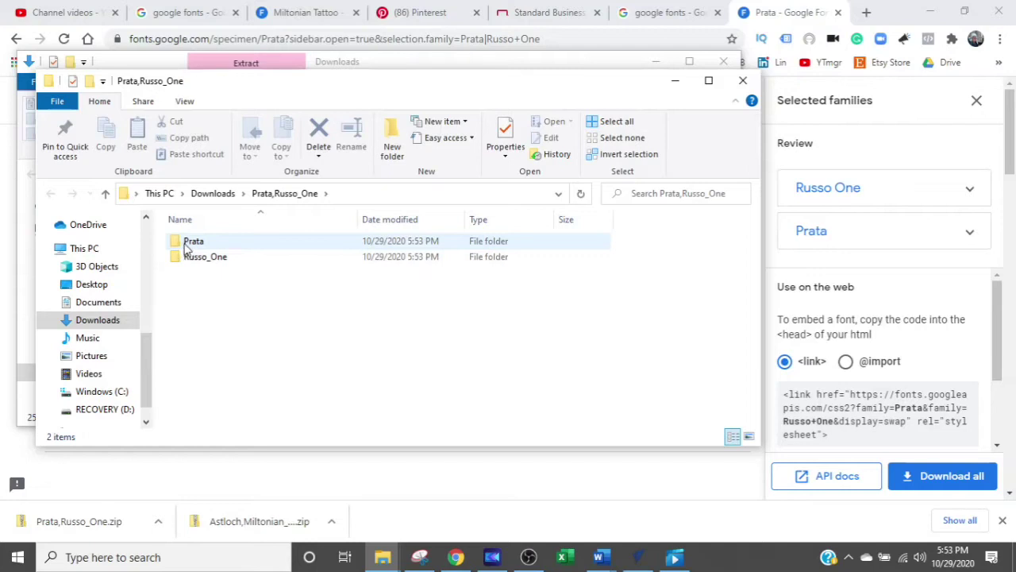
# - Open the extracted Prata folder and install the Prata-Regular TrueType font
pyautogui.doubleClick(187, 244)
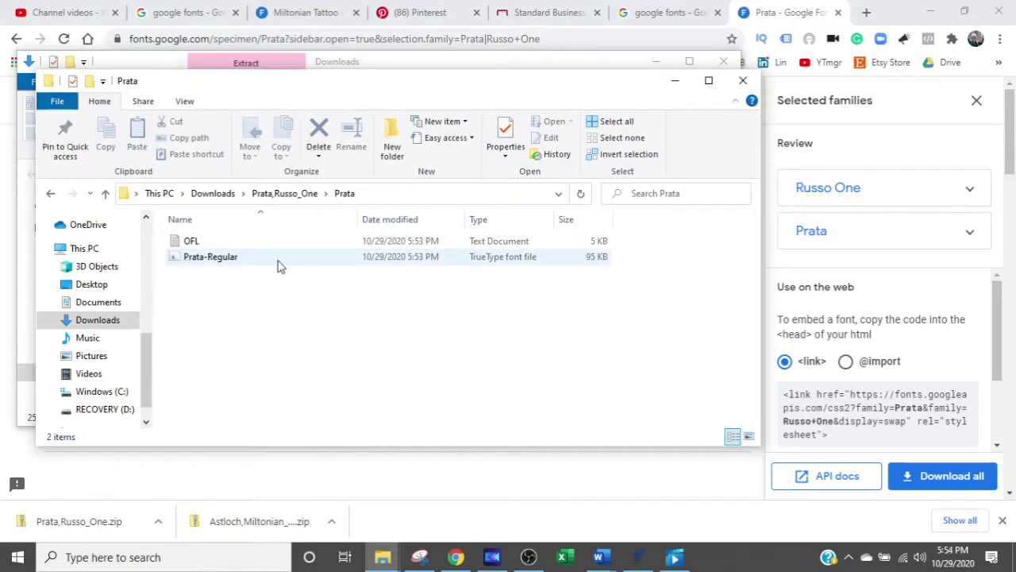
pyautogui.rightClick(249, 259)
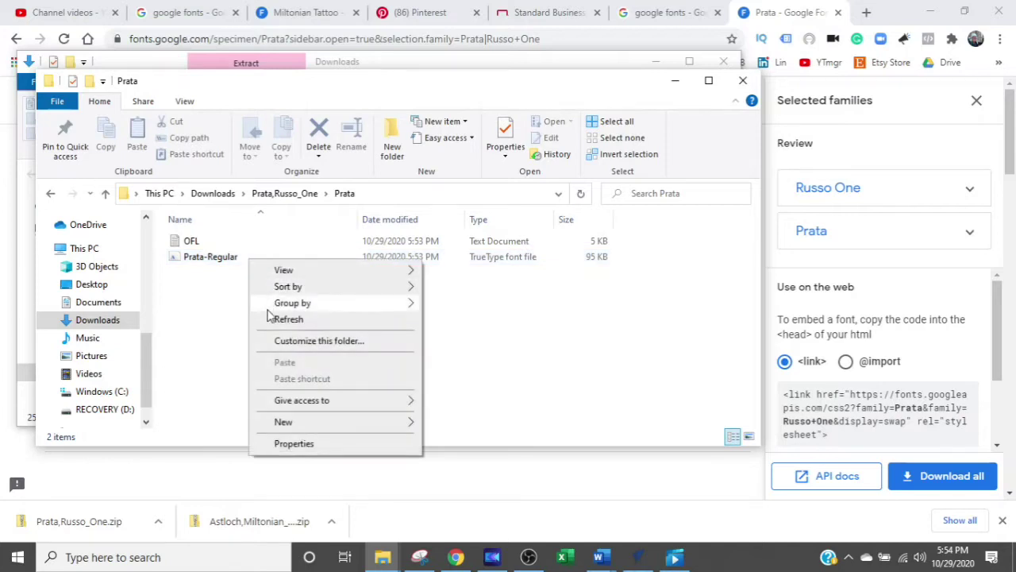
pyautogui.click(218, 262)
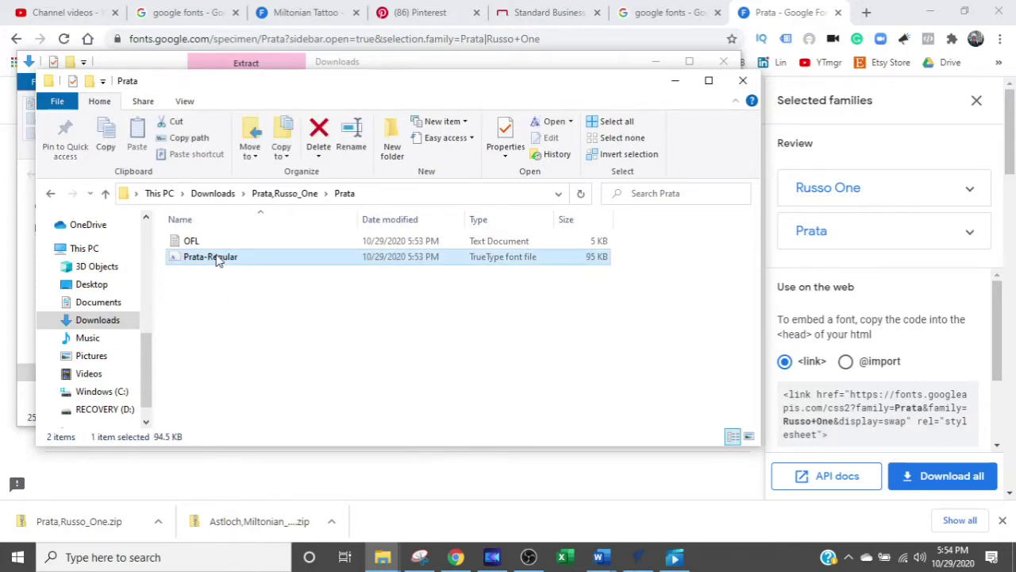
pyautogui.rightClick(218, 262)
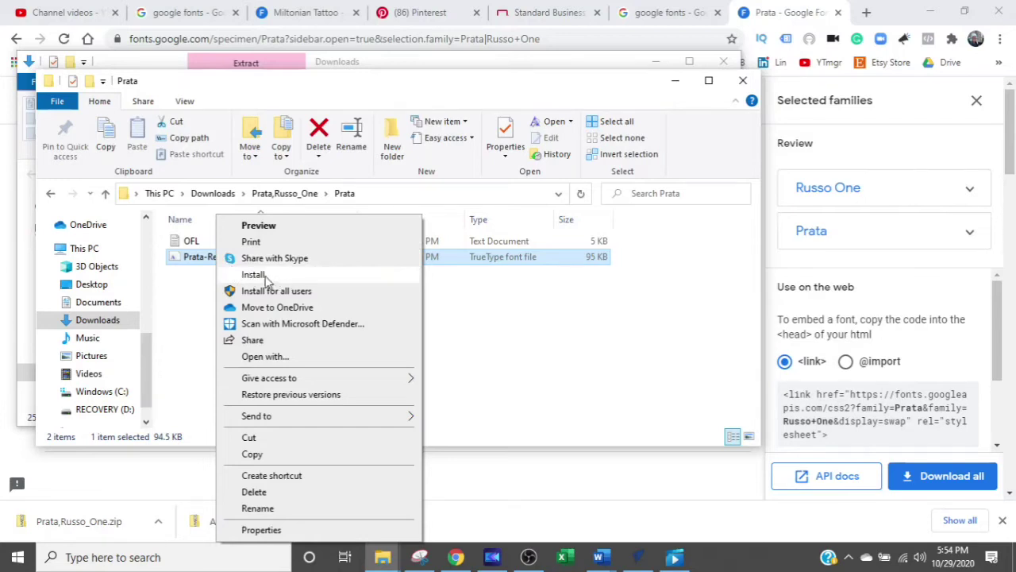
pyautogui.click(253, 275)
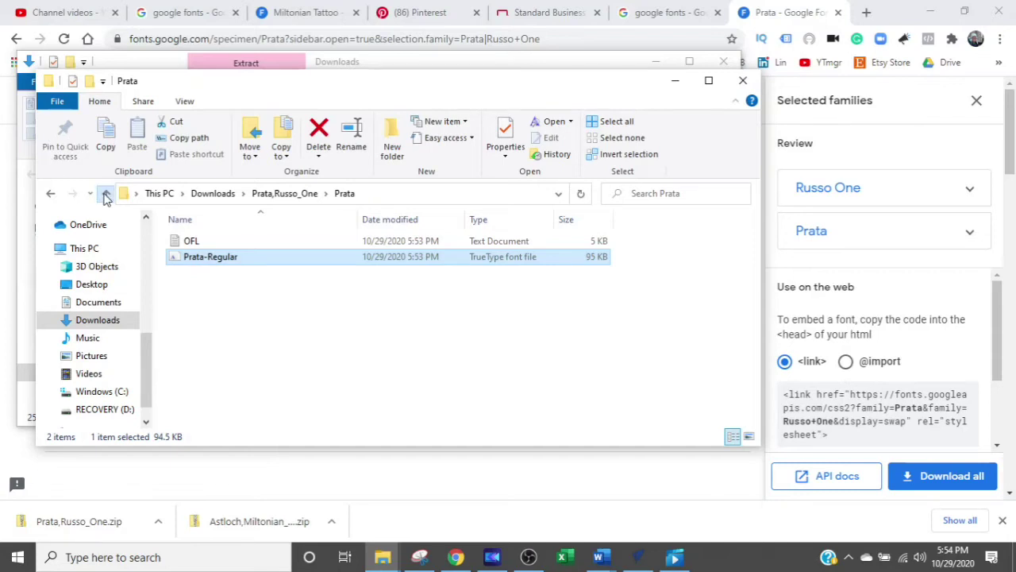
# - Go to the extracted Russo_One folder and install the RussoOne-Regular TrueType font
pyautogui.click(105, 199)
pyautogui.click(195, 265)
pyautogui.doubleClick(194, 265)
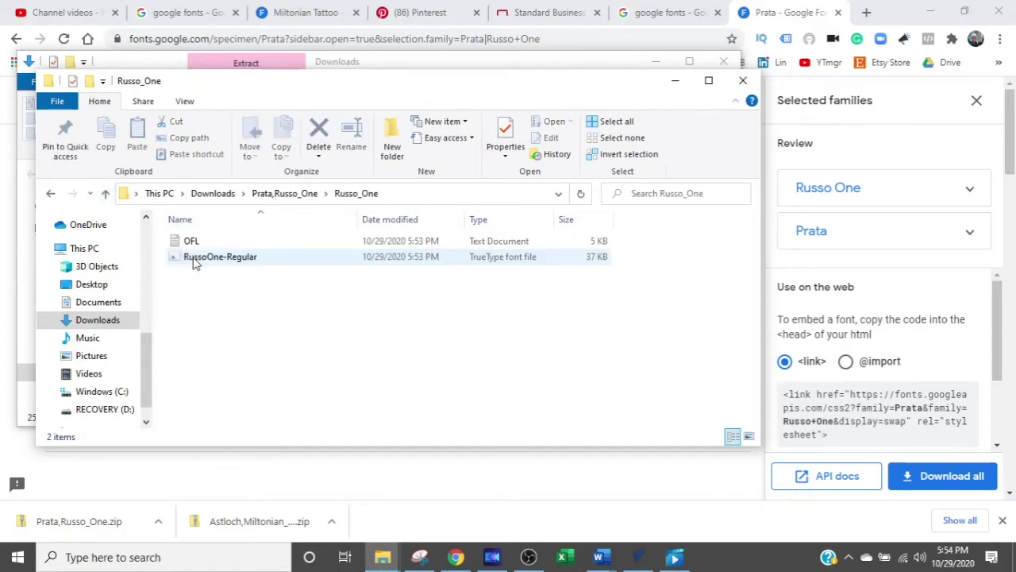
pyautogui.rightClick(208, 265)
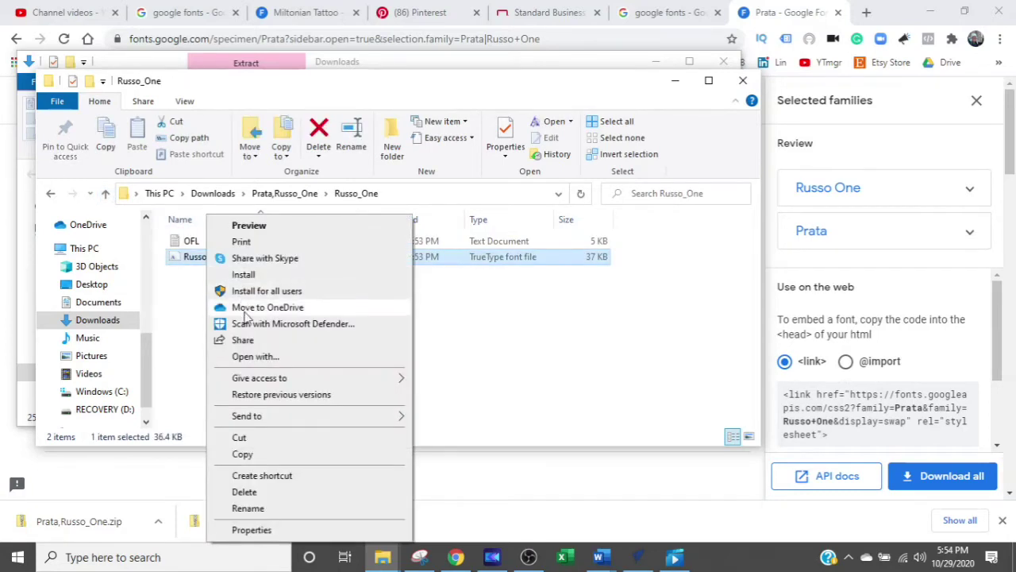
pyautogui.click(244, 275)
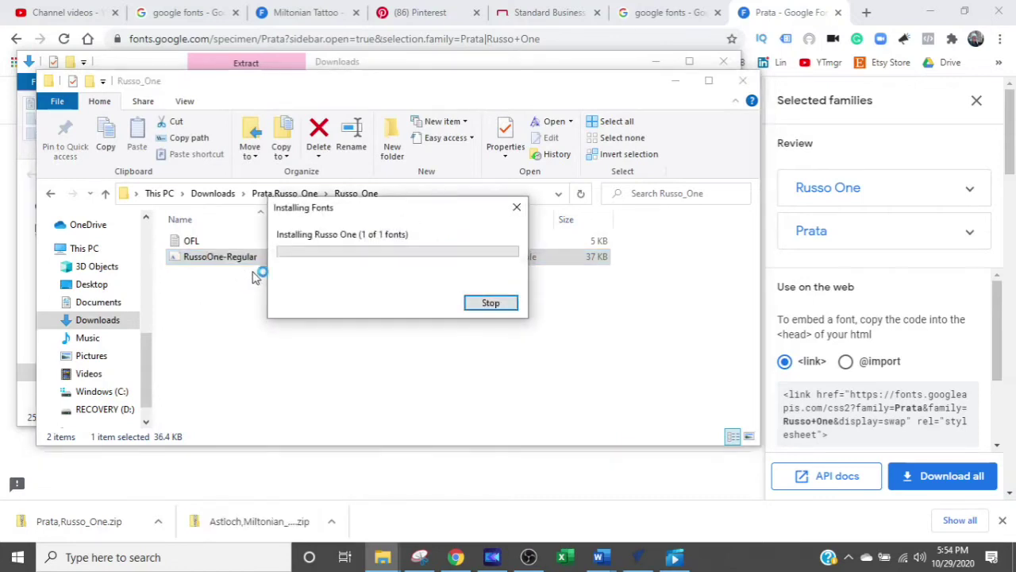
pyautogui.click(479, 307)
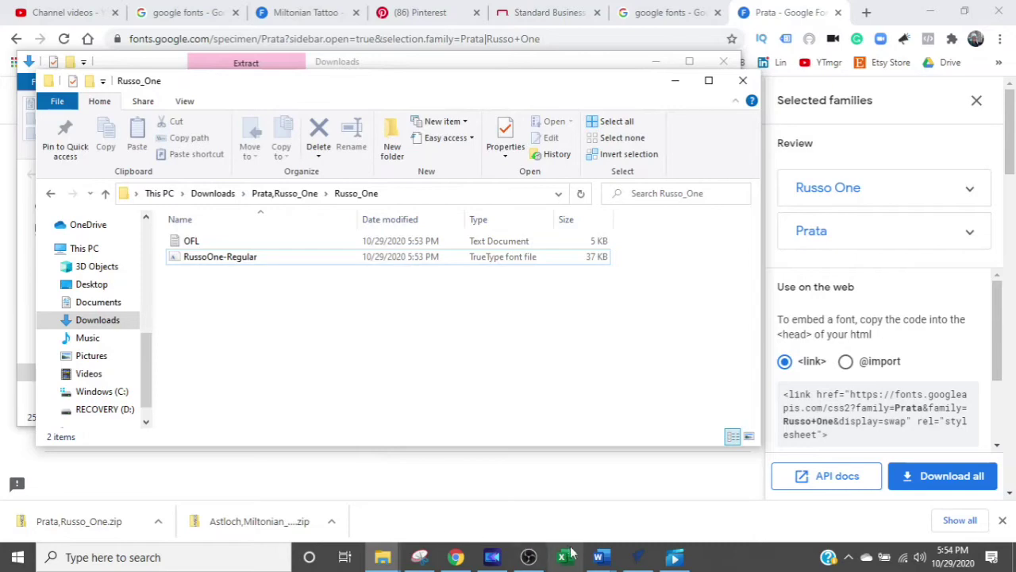
# - Switch to VCarve Desktop, restart the Create Text tool on the Shades text and set its font to Prata
pyautogui.click(641, 562)
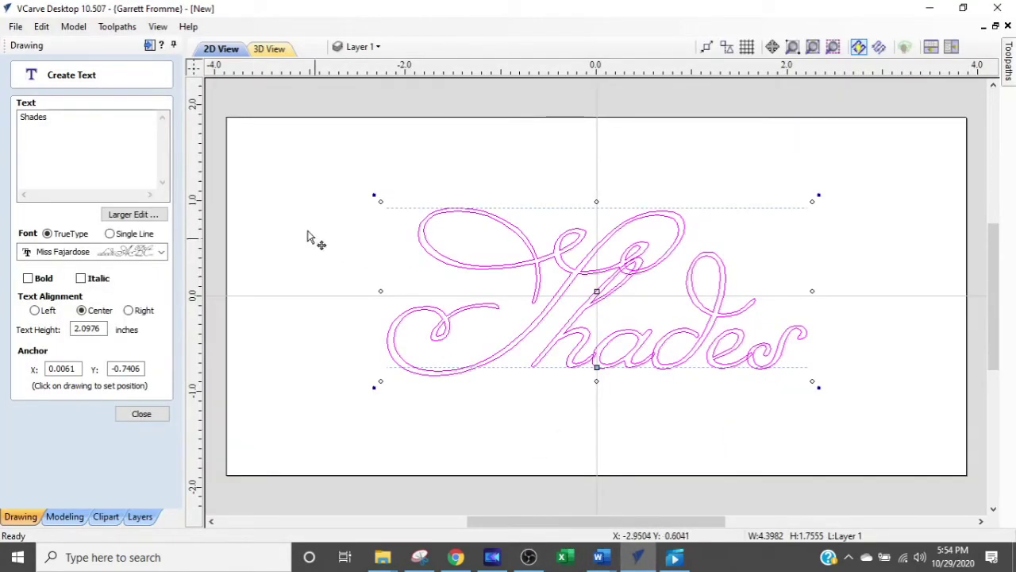
pyautogui.click(142, 415)
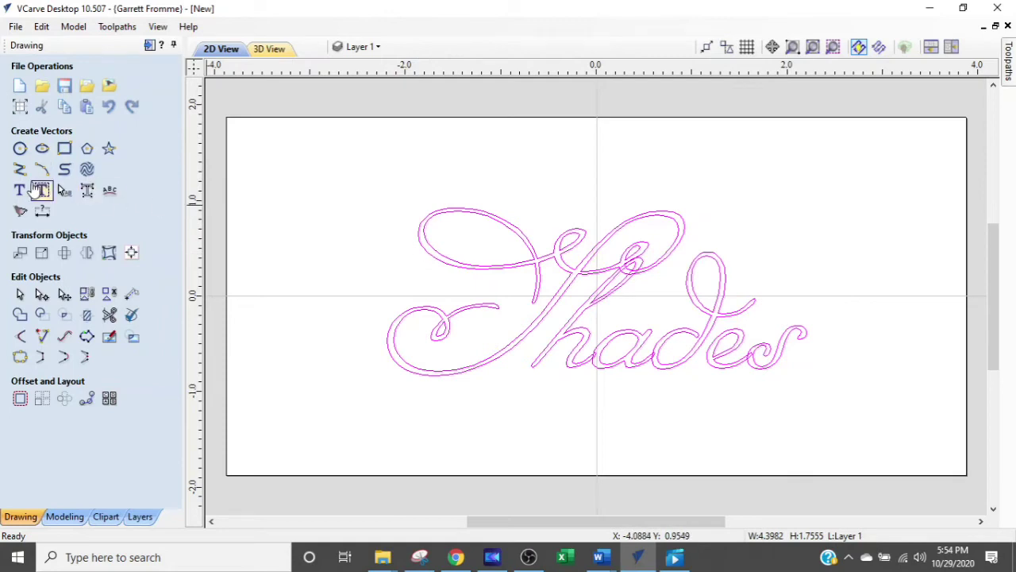
pyautogui.click(21, 190)
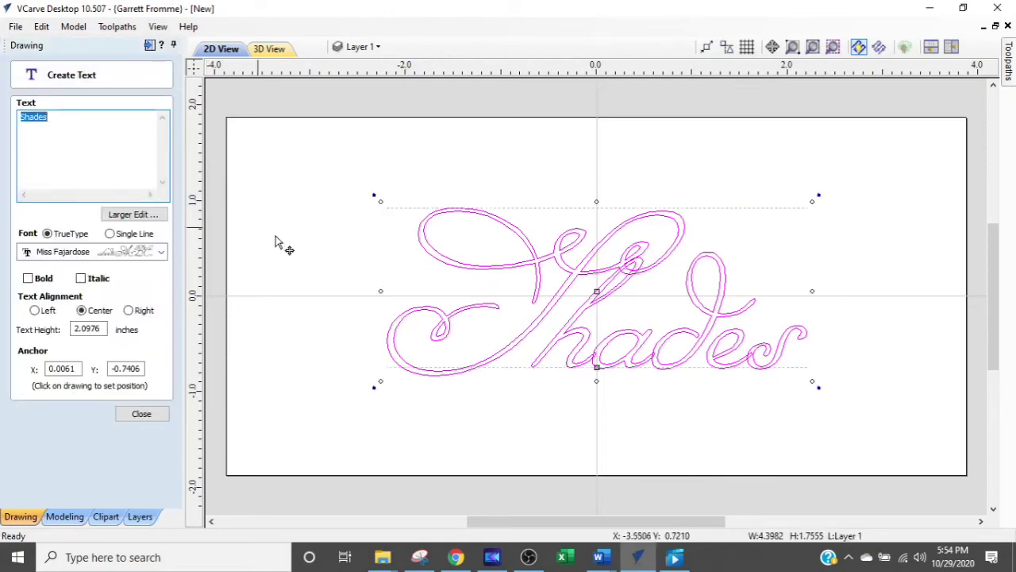
pyautogui.click(161, 252)
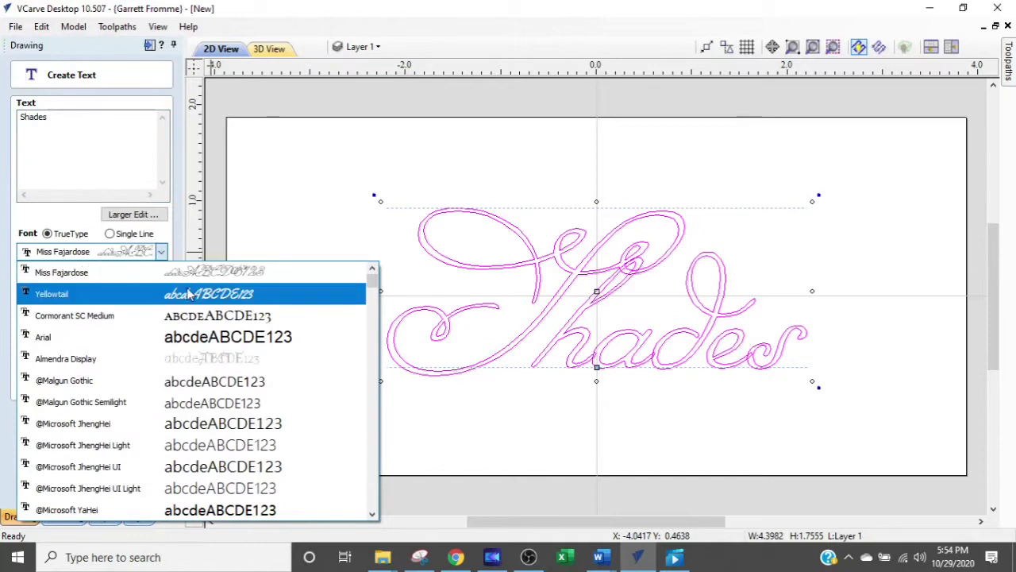
pyautogui.press('p')
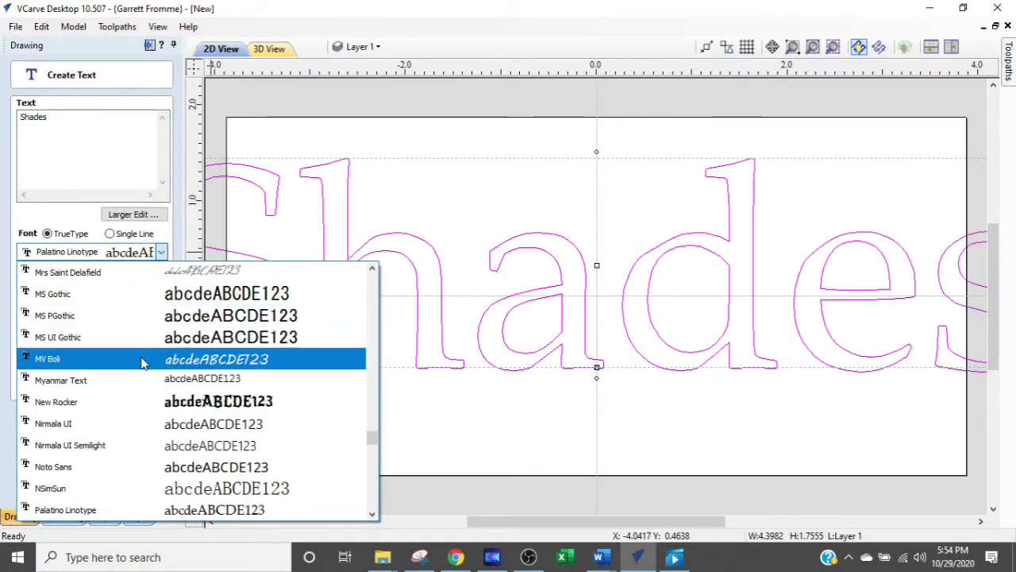
pyautogui.scroll(-2, 125, 292)
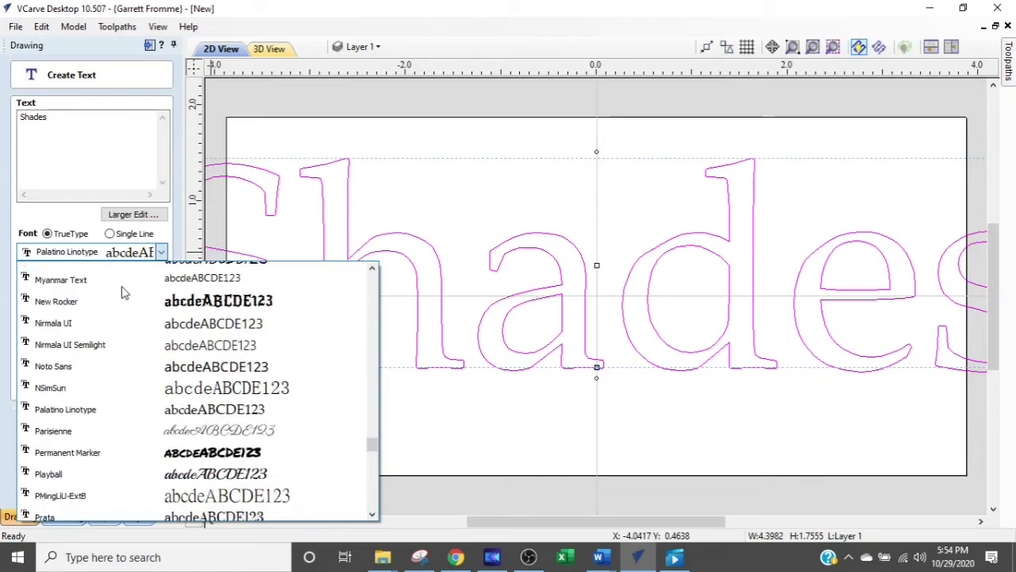
pyautogui.scroll(-5, 123, 293)
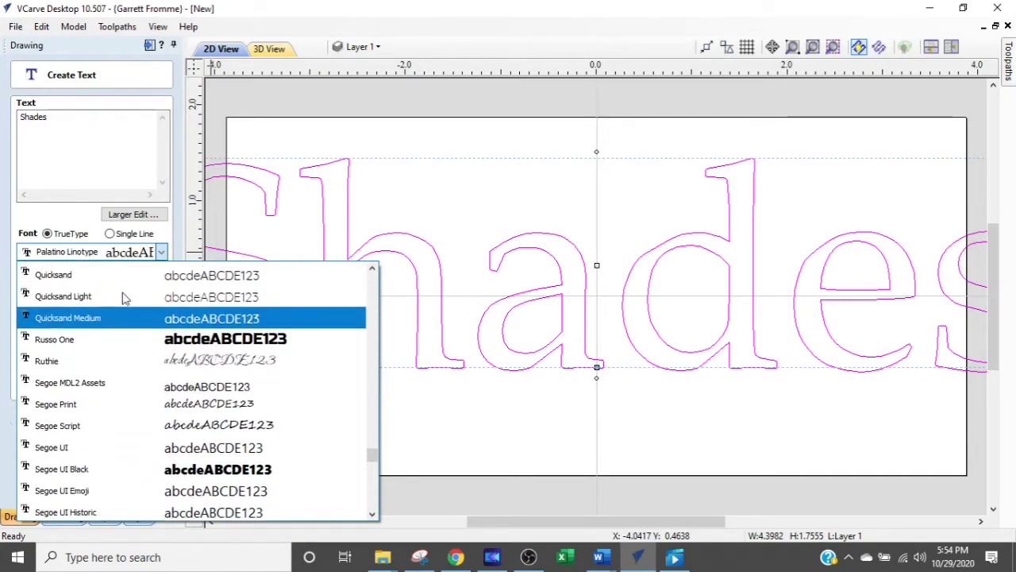
pyautogui.scroll(2, 123, 296)
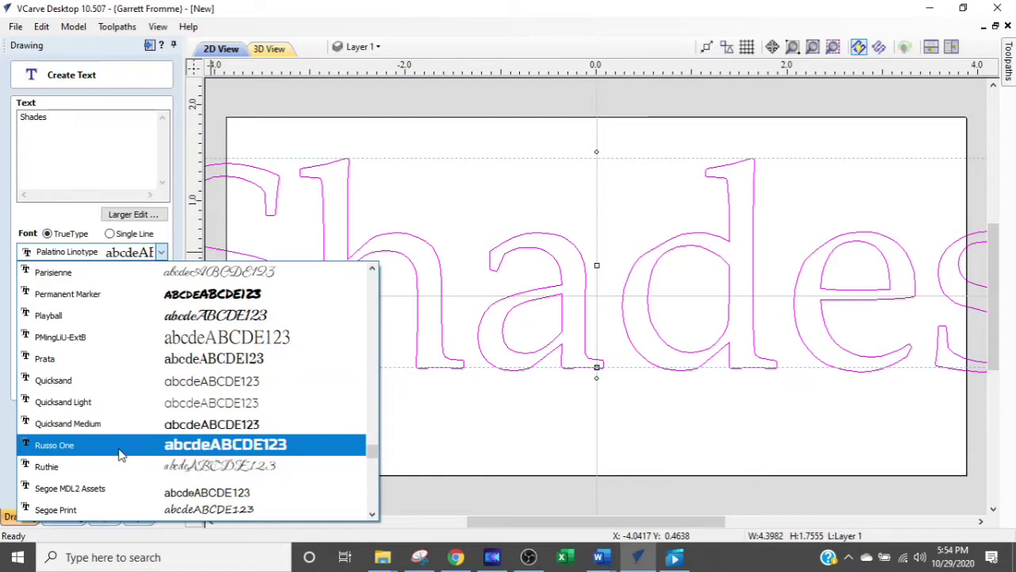
pyautogui.click(92, 358)
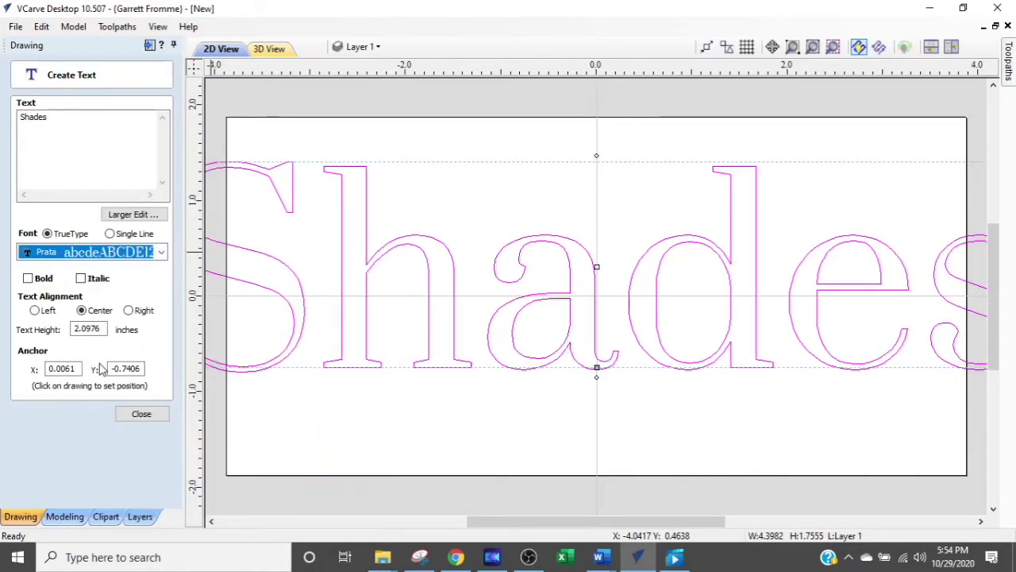
# - Change the font of the Shades text to Russo One and view the whole word around the material
pyautogui.click(162, 252)
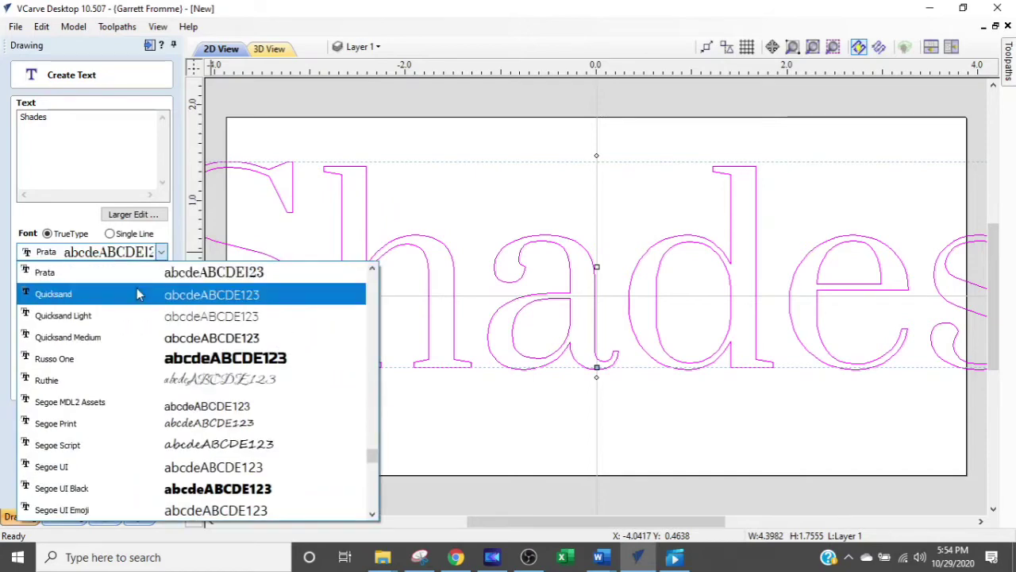
pyautogui.click(135, 358)
pyautogui.scroll(-2, 714, 362)
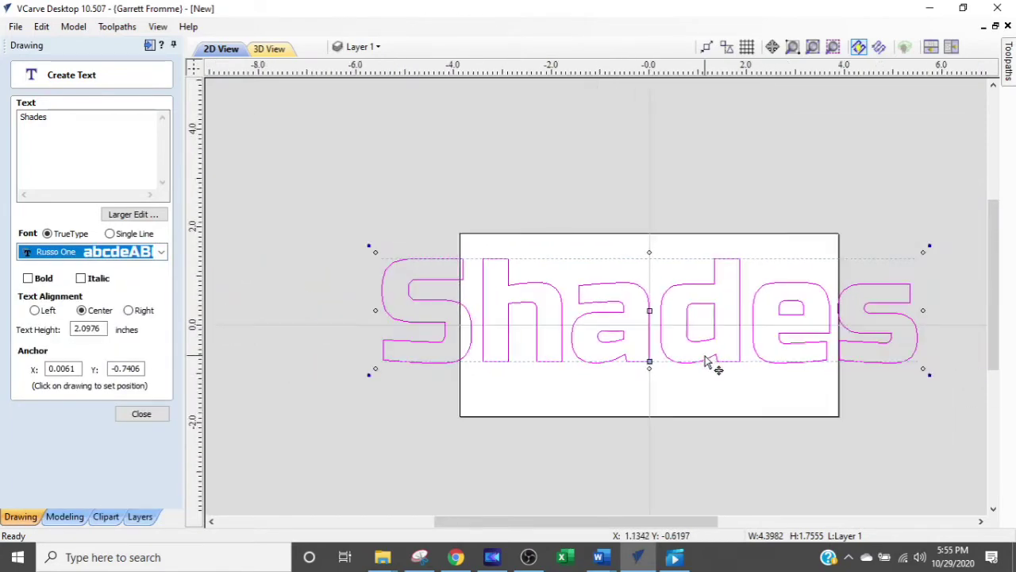